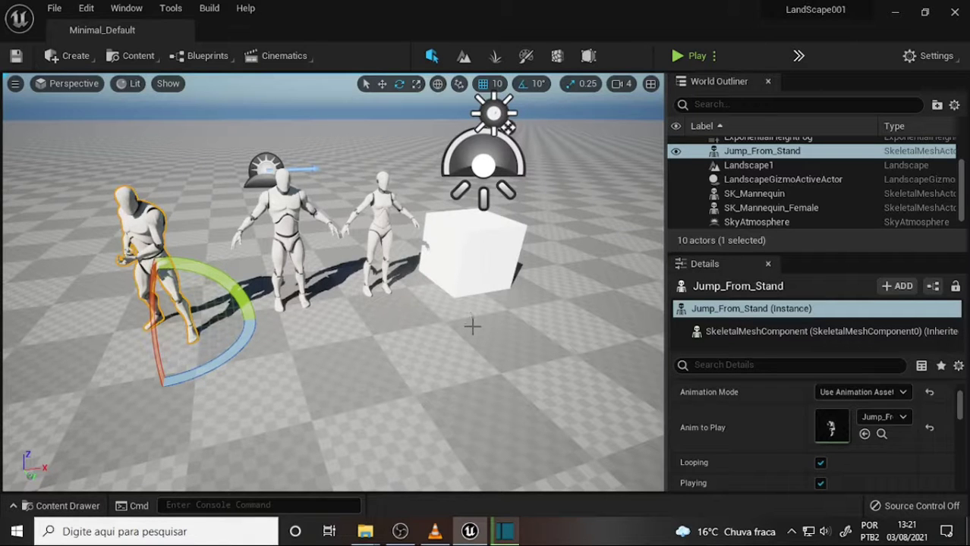
Step: Tilt the camera so the horizon sits lower, giving a level view of the mannequins and cube
mouse_move(485, 335)
right_mouse_down()
mouse_move(425, 303)
mouse_move(531, 303)
mouse_move(501, 304)
right_mouse_up()
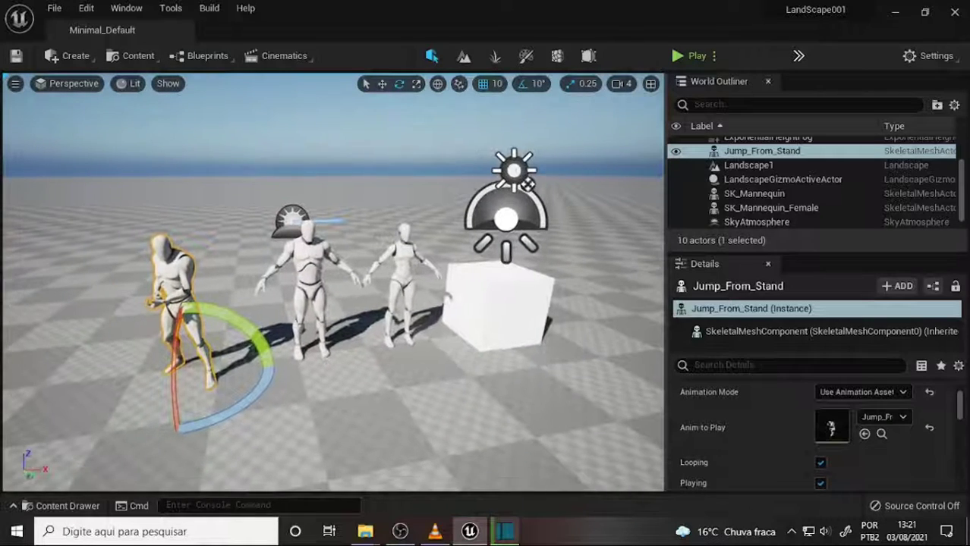
Step: Rewind the Starter Course video to 3:02:11, then minimize VLC and the Unreal editor
left_click(434, 531)
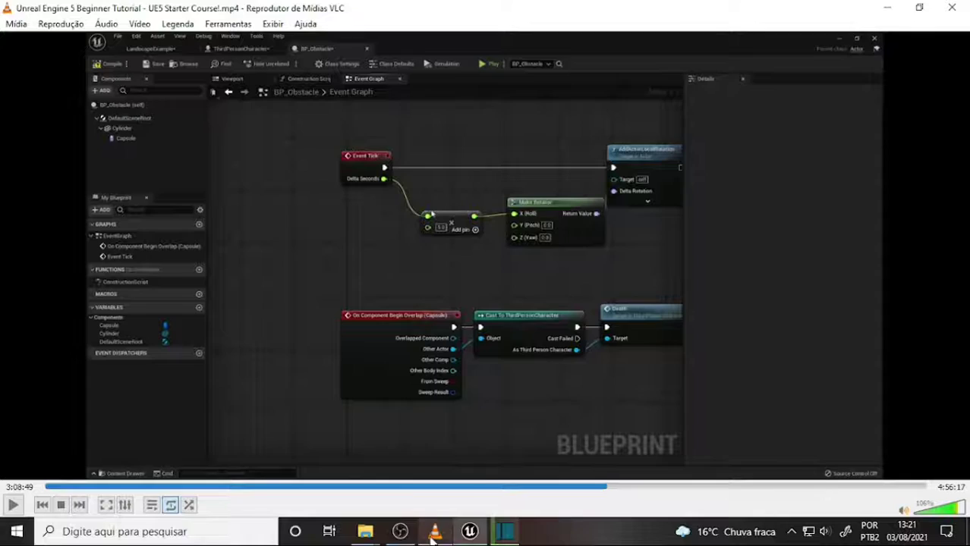
mouse_move(609, 486)
left_mouse_down()
mouse_move(574, 494)
mouse_move(590, 495)
left_mouse_up()
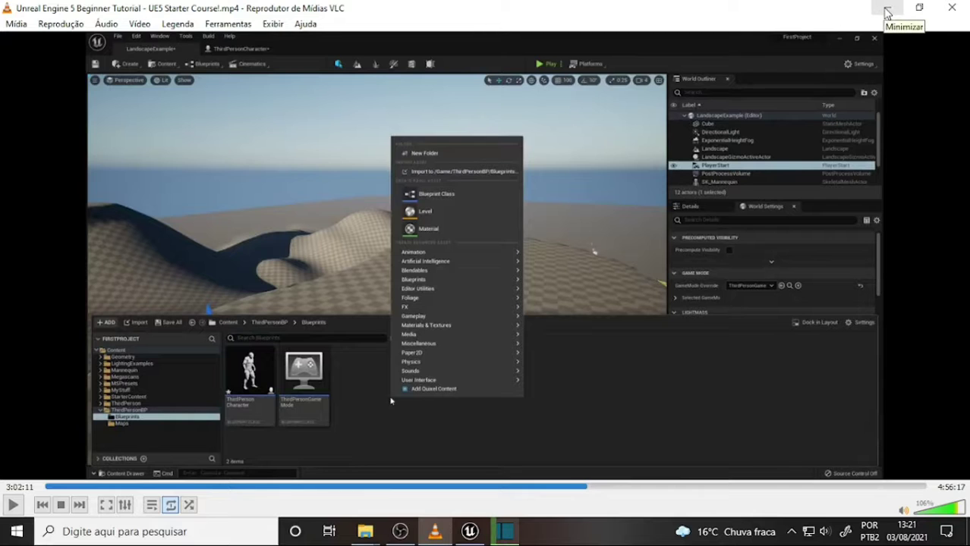
left_click(889, 13)
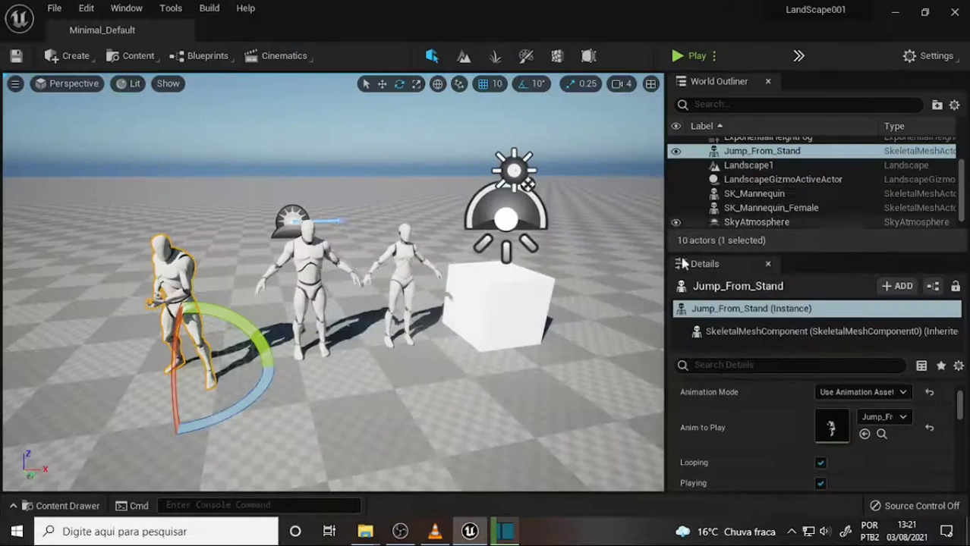
left_click(895, 14)
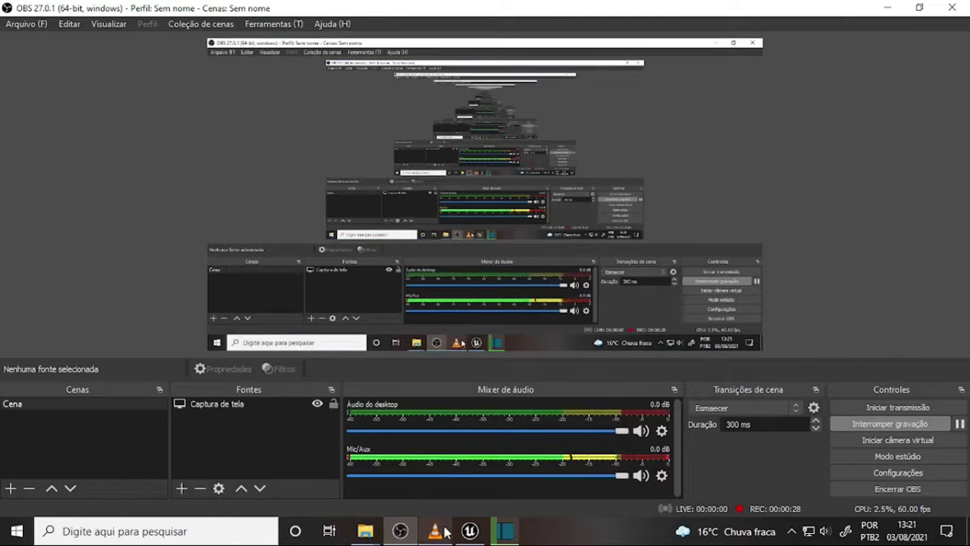
Step: Restore VLC and play the 'Create Your First Game in UE5' video from the start
mouse_move(434, 531)
left_click(419, 462)
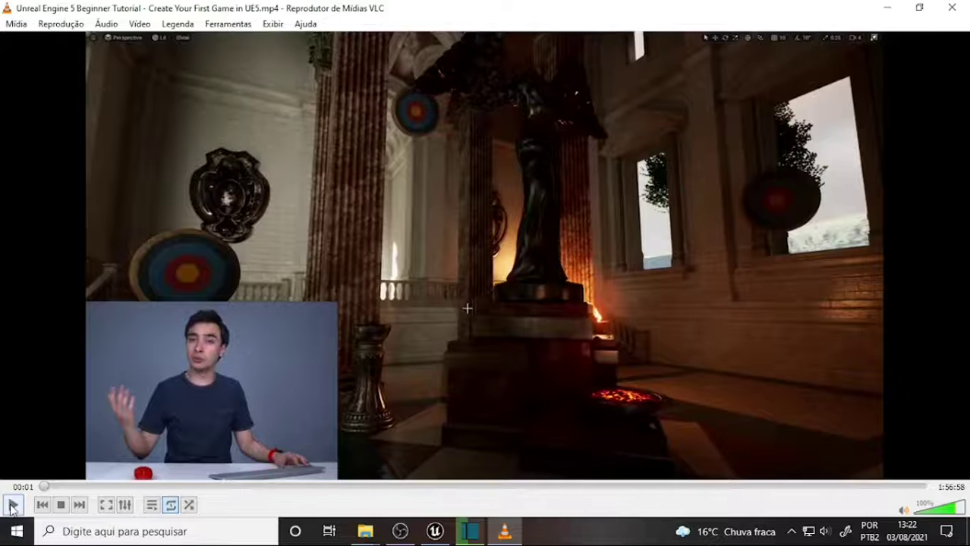
left_click(12, 507)
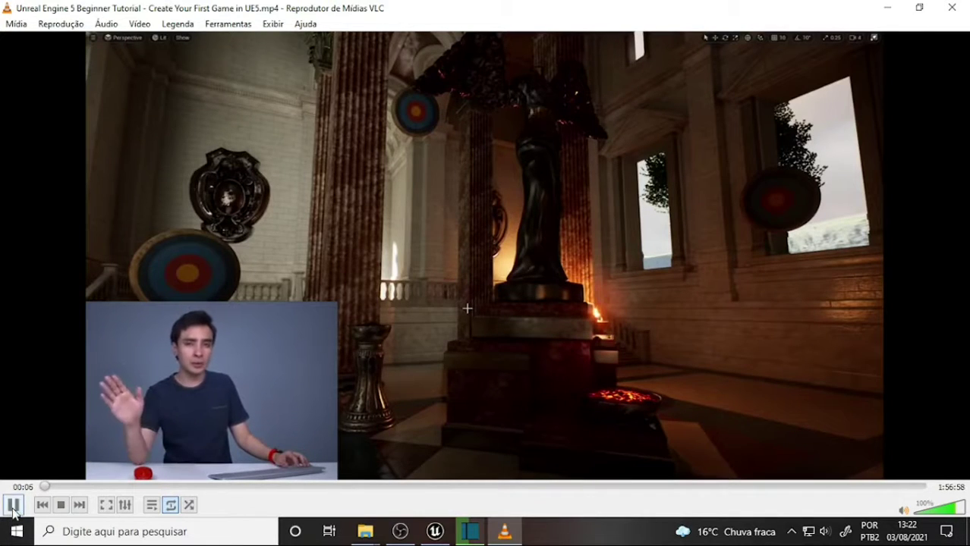
Step: Pause the tutorial and scrub through 35:51, 44:12 and 1:25:41 to land at 1:41:08
key("space")
mouse_move(47, 488)
left_mouse_down()
mouse_move(349, 491)
mouse_move(439, 505)
left_mouse_up()
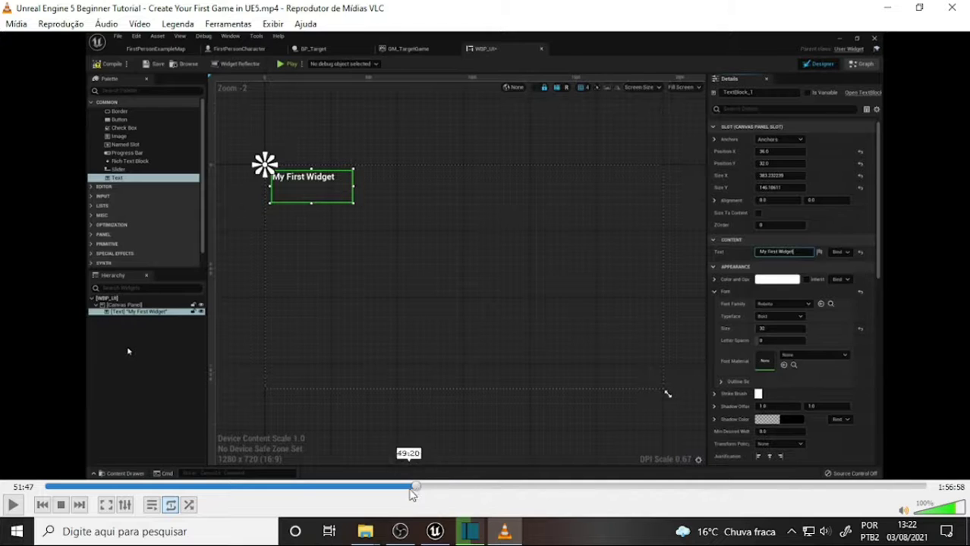
mouse_move(407, 497)
left_mouse_down()
mouse_move(274, 500)
mouse_move(334, 504)
left_mouse_up()
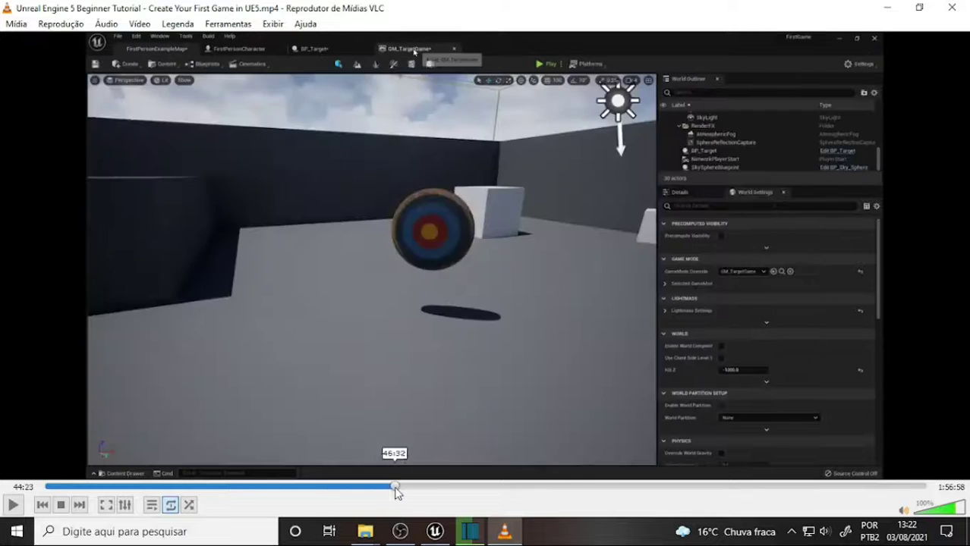
mouse_move(332, 487)
left_mouse_down()
mouse_move(380, 500)
mouse_move(650, 505)
left_mouse_up()
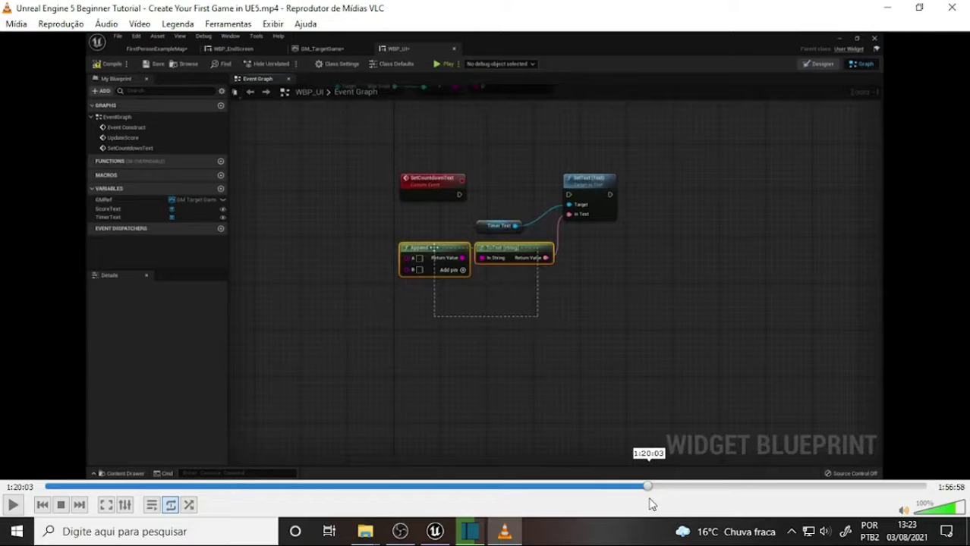
left_click_drag(649, 505, 657, 505)
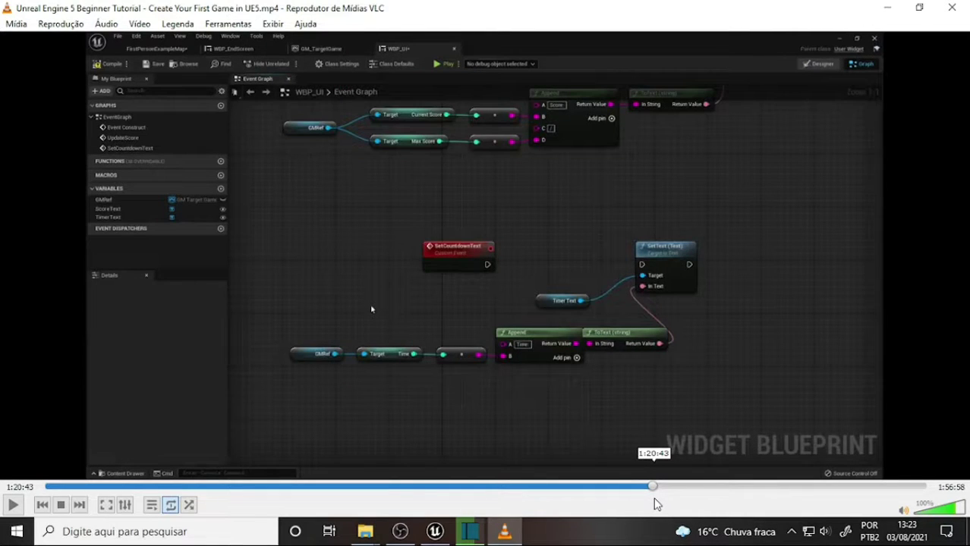
mouse_move(657, 505)
left_mouse_down()
mouse_move(810, 503)
mouse_move(799, 503)
left_mouse_up()
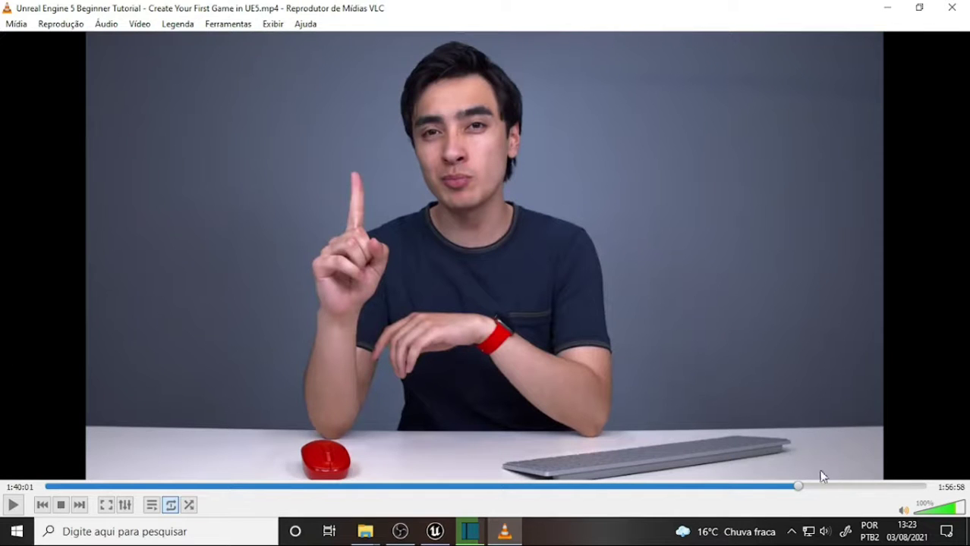
left_click(799, 488)
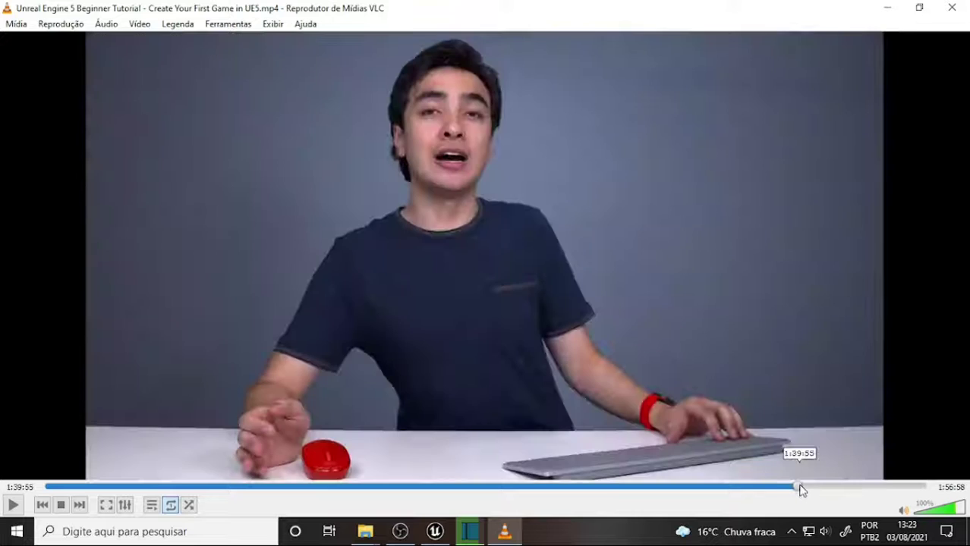
left_click_drag(798, 488, 809, 491)
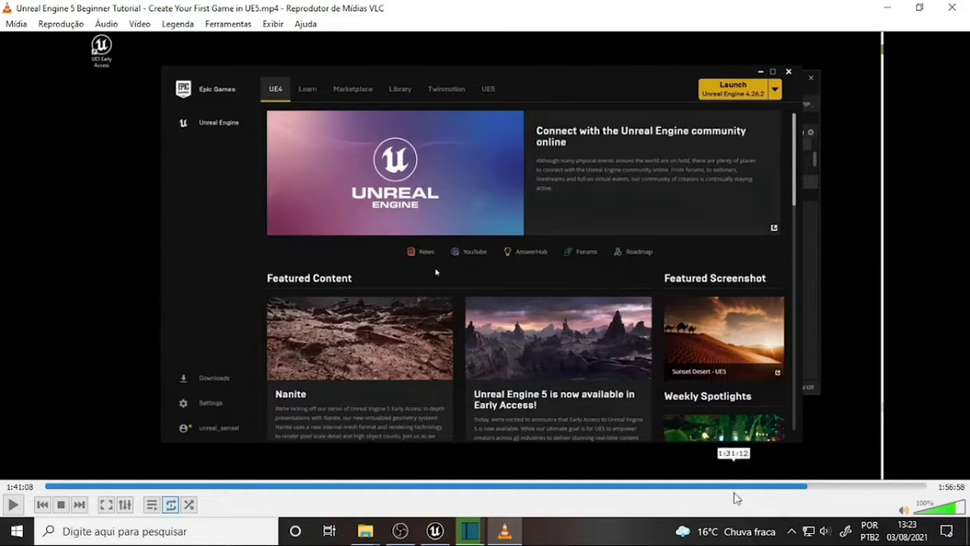
Step: Advance the tutorial through 1:41:14 and 1:41:25 to the Sun Temple part, then return to Unreal
left_click(810, 491)
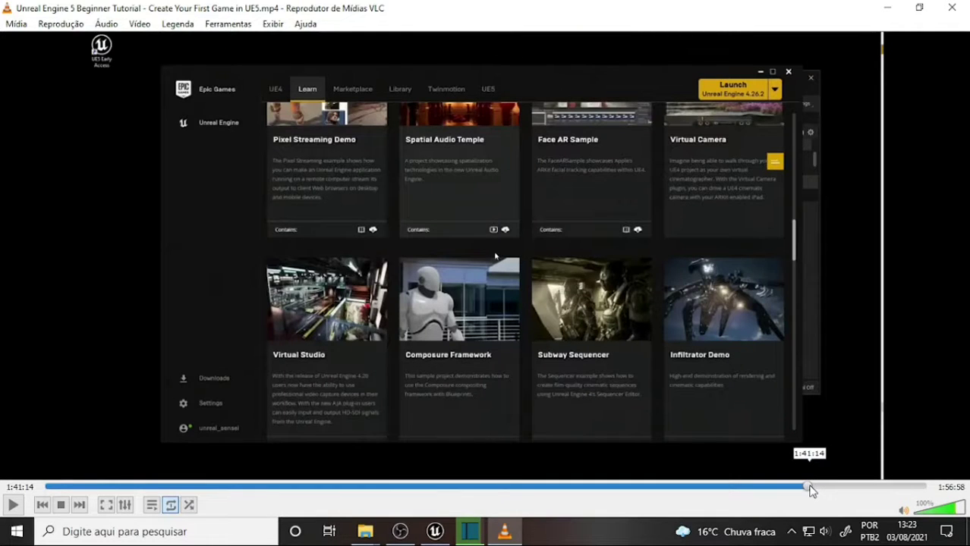
left_click(811, 491)
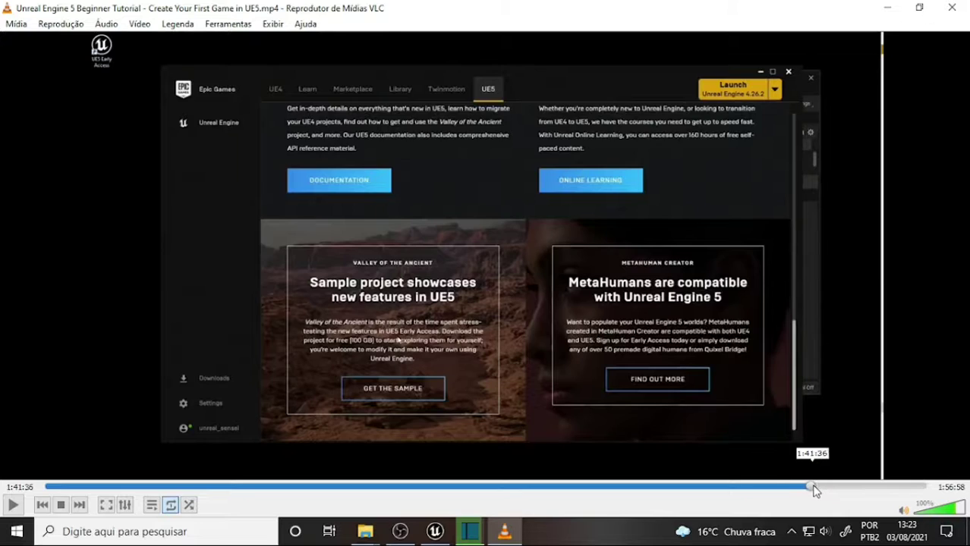
left_click(814, 491)
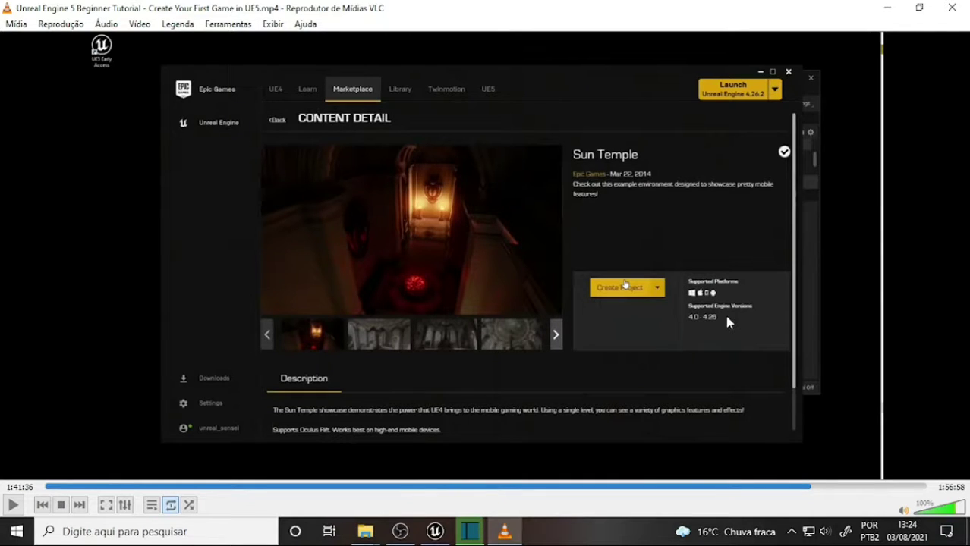
left_click(436, 533)
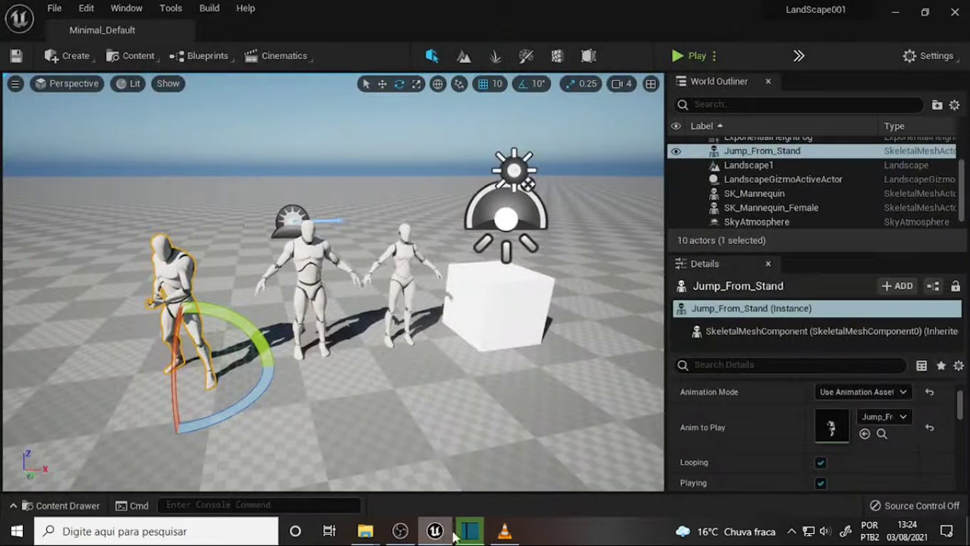
Step: Peek at the New Project templates, cancel, and bring the File menu back up
left_click(53, 8)
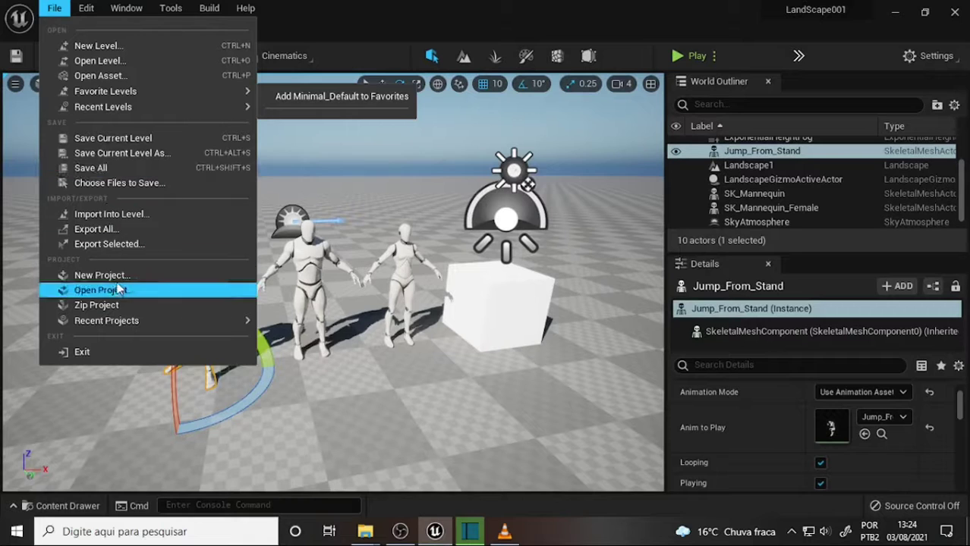
left_click(98, 167)
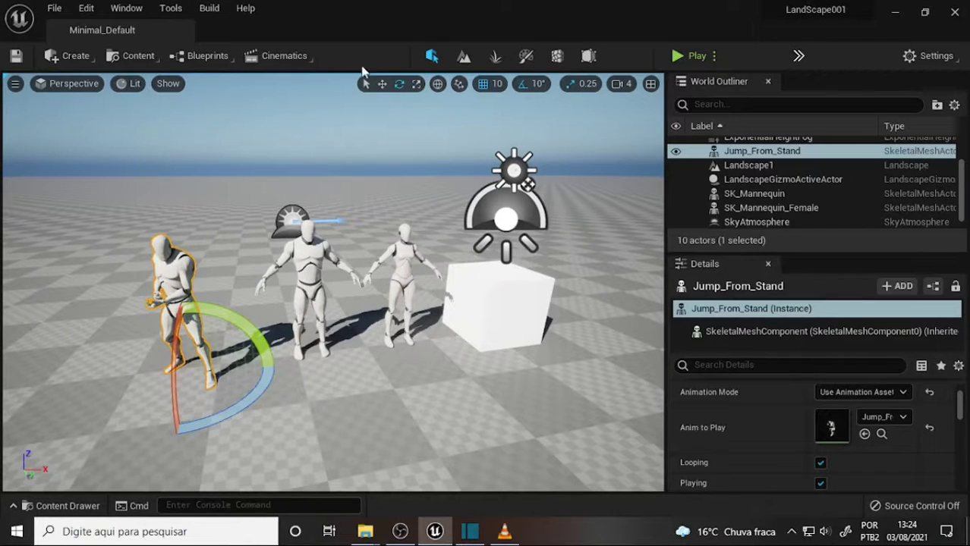
left_click(54, 8)
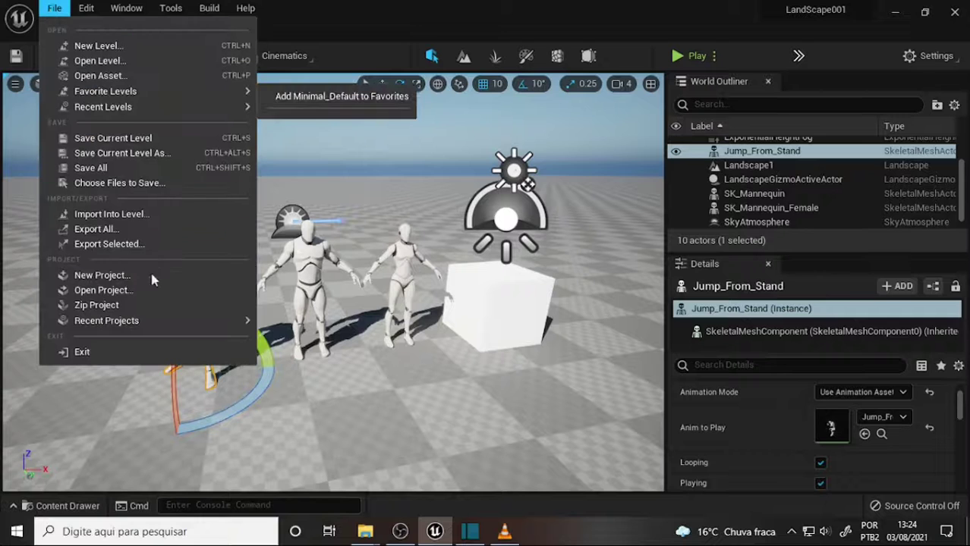
left_click(117, 274)
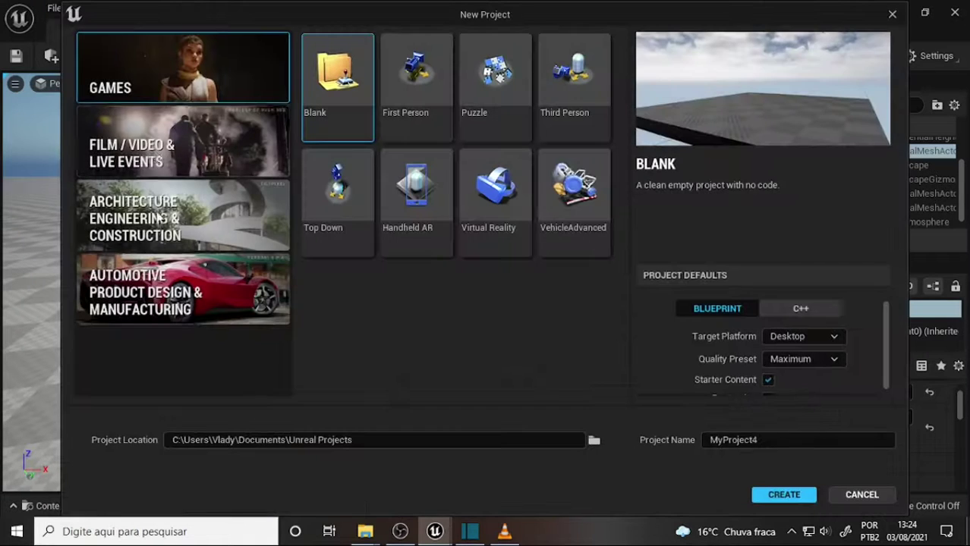
left_click(850, 494)
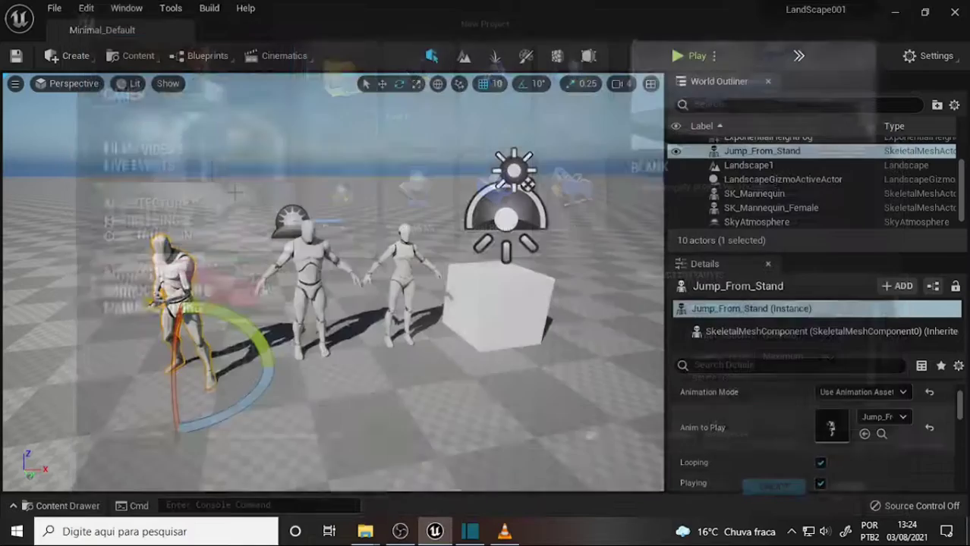
left_click(54, 8)
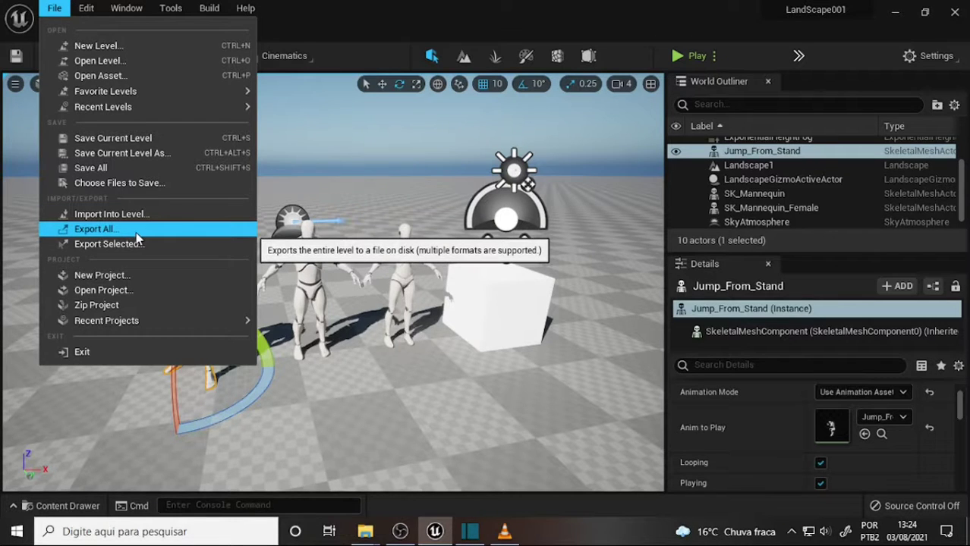
Step: Open the second SunTemple project from the project browser in place of the current one
left_click(132, 296)
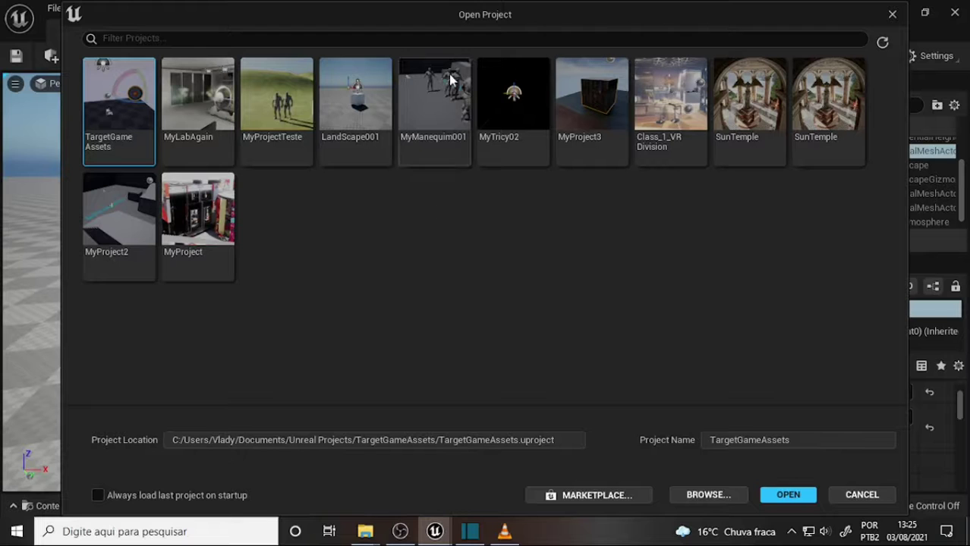
mouse_move(408, 15)
left_mouse_down()
mouse_move(399, 141)
mouse_move(413, 24)
left_mouse_up()
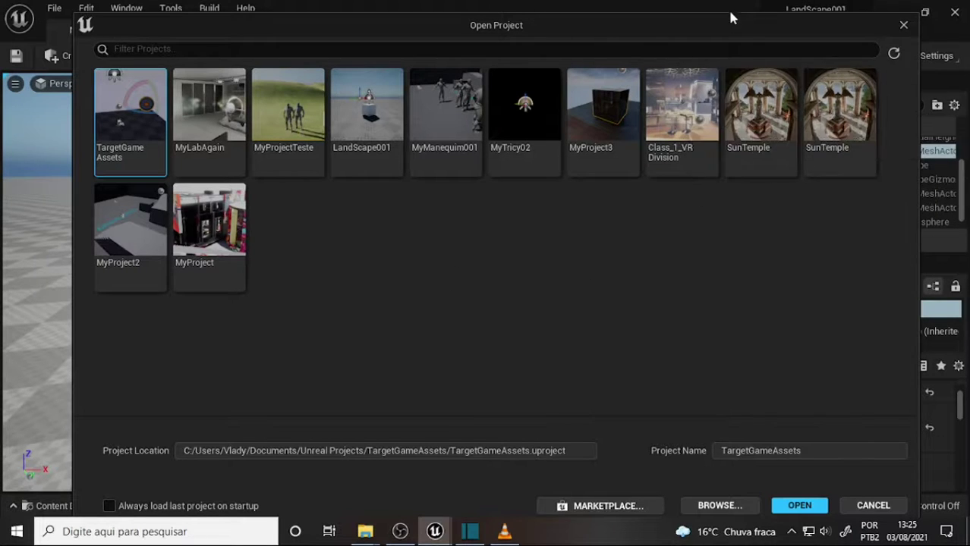
left_click_drag(727, 21, 655, 22)
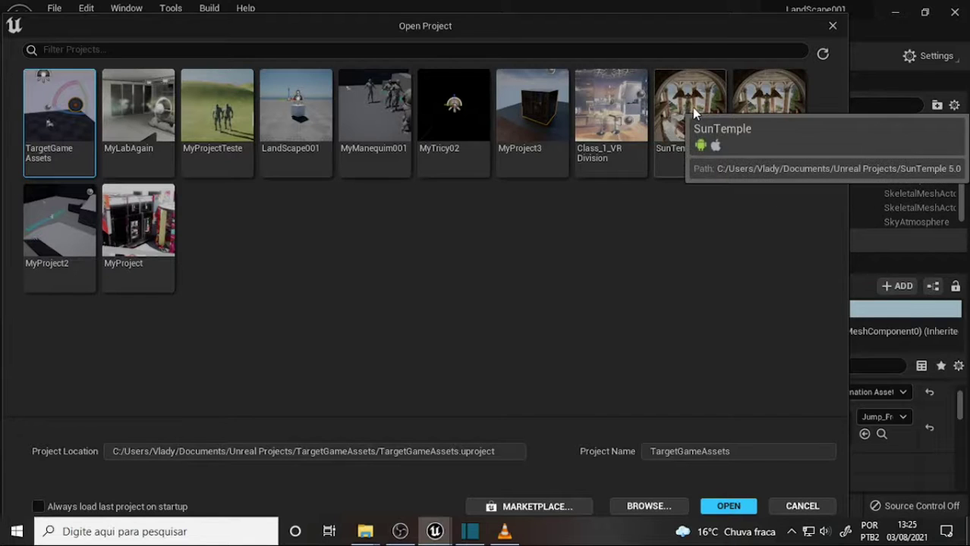
left_click(760, 93)
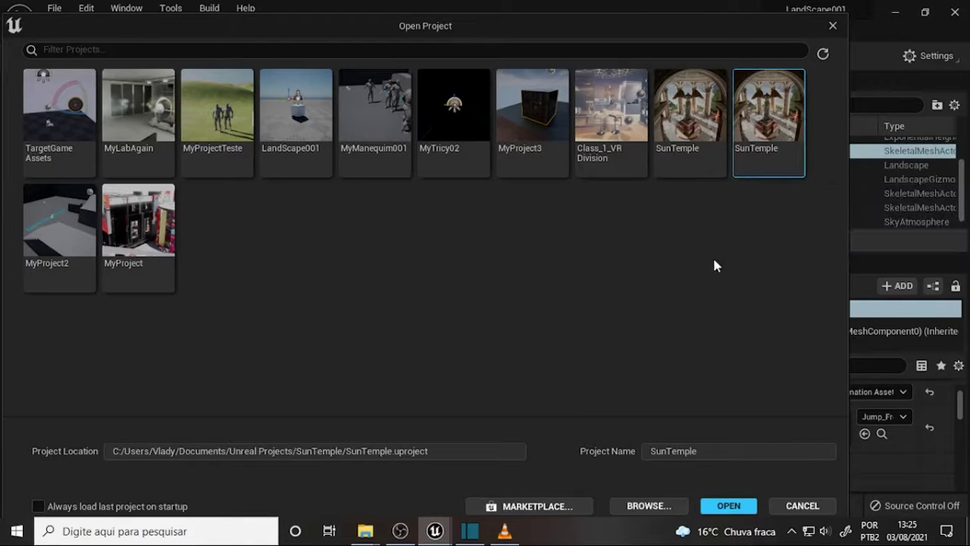
left_click(727, 506)
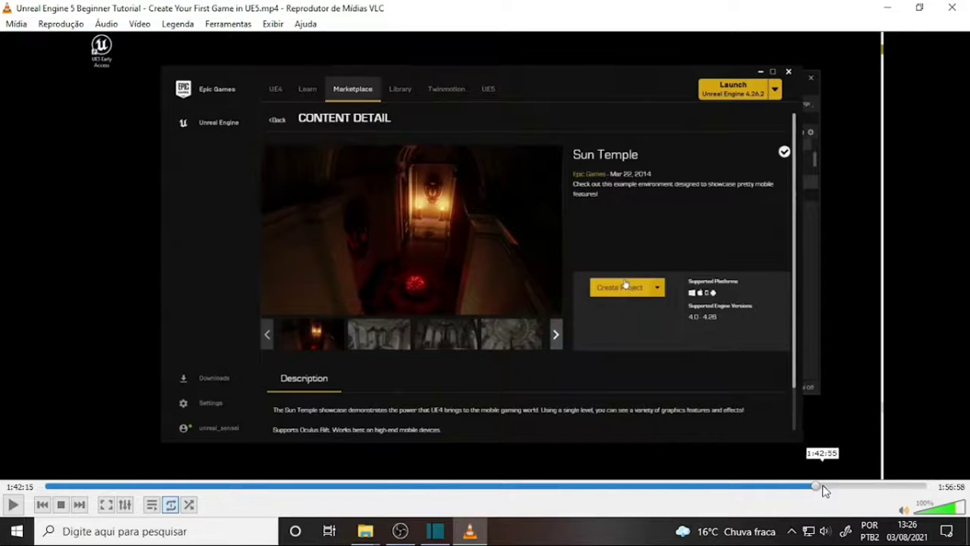
Step: Jump the tutorial video ahead to 1:44:02, then return to the SunTemple level in Unreal
left_click(825, 491)
left_click(834, 493)
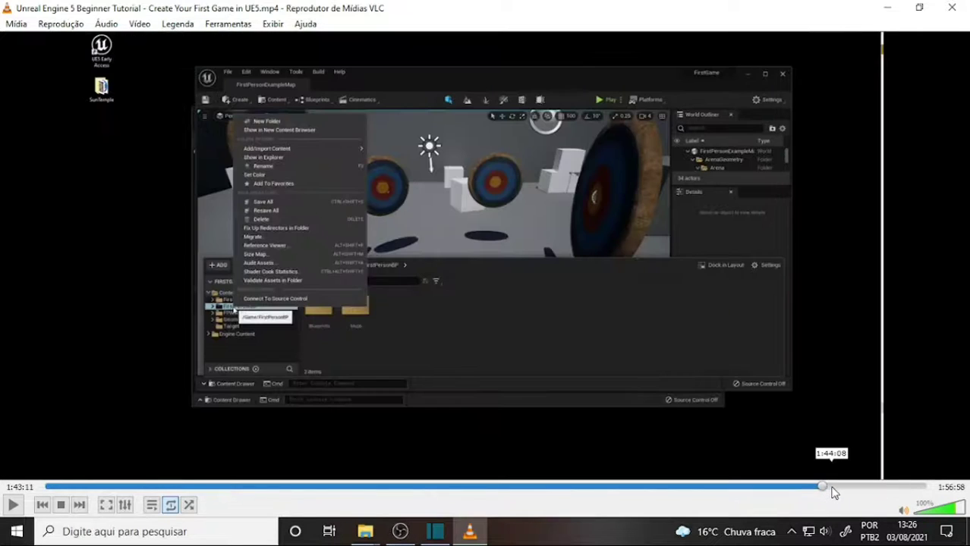
left_click(831, 493)
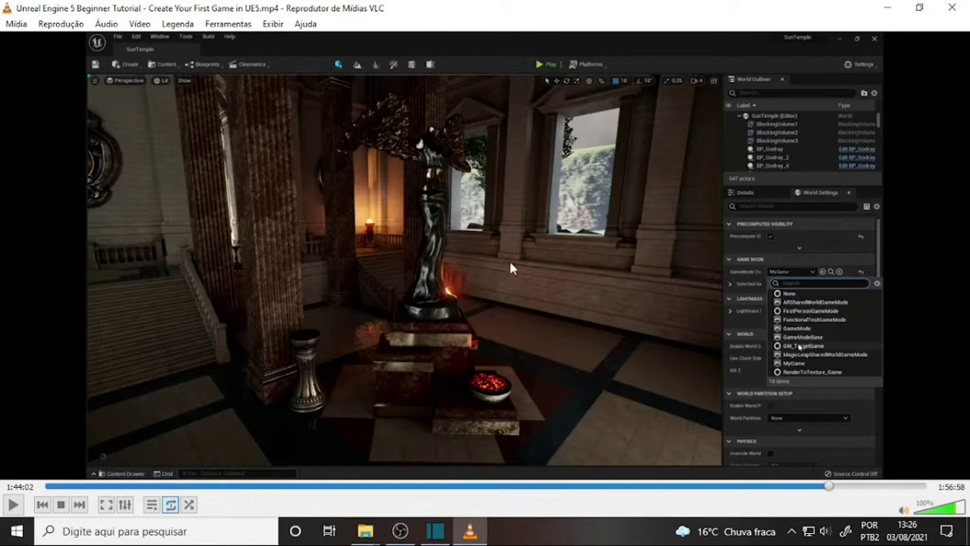
left_click(400, 532)
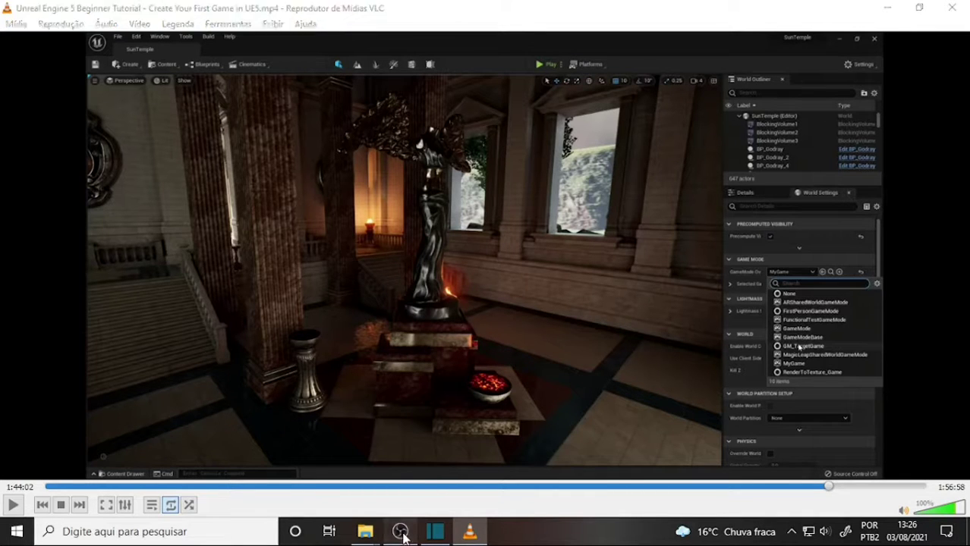
left_click(959, 424)
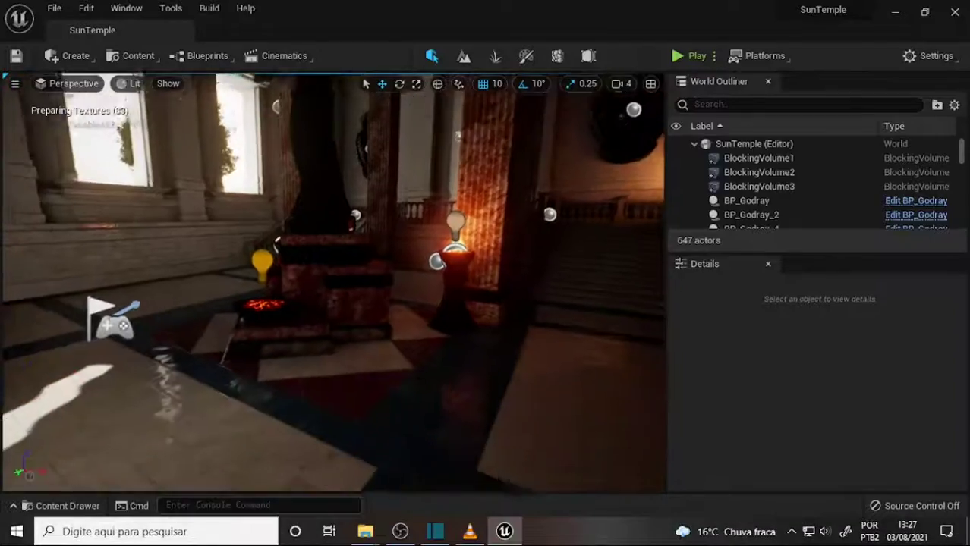
Step: Fly around the winged statue and select the tall pillar SM_Pillar_3 to its left
right_click_drag(333, 280, 436, 395)
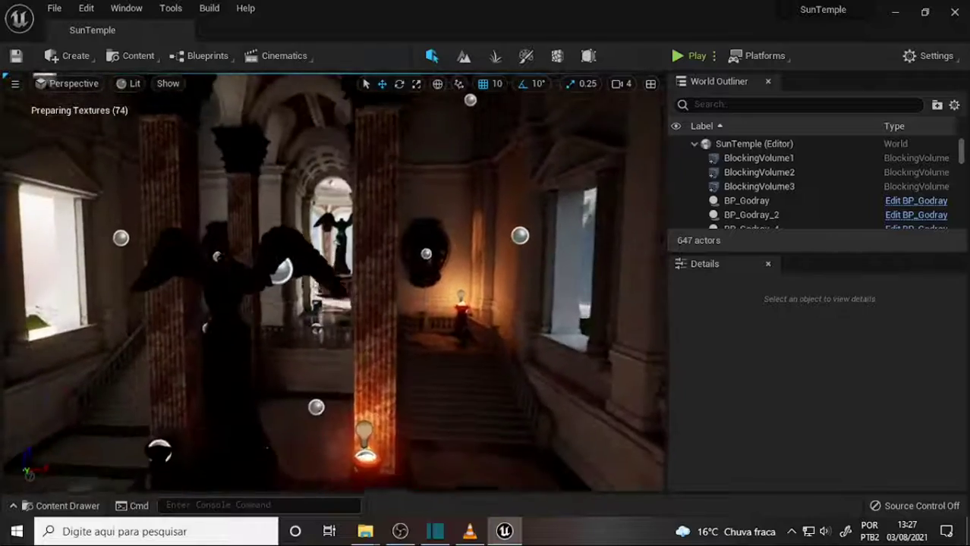
right_click_drag(374, 221, 374, 221)
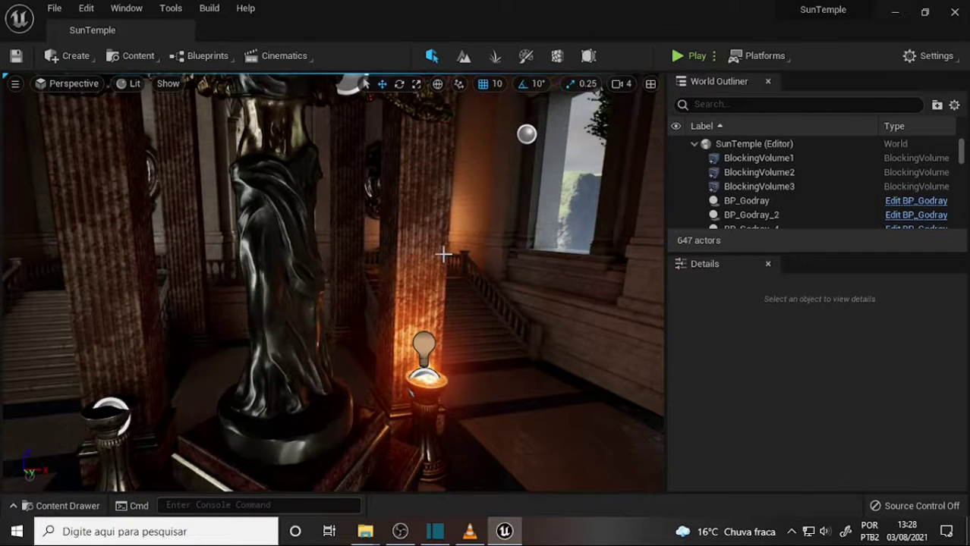
right_click_drag(437, 261, 442, 262)
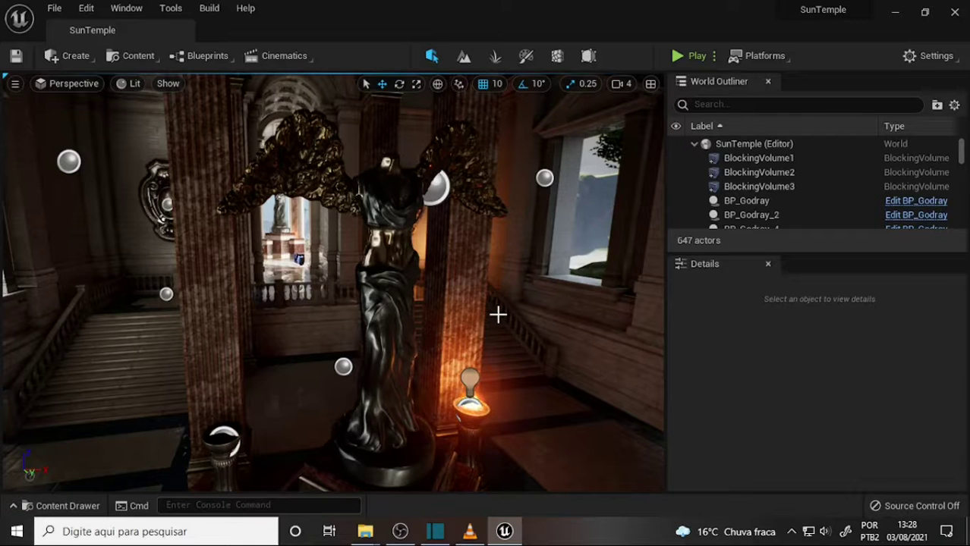
right_click_drag(497, 261, 493, 253)
right_click_drag(395, 271, 394, 271)
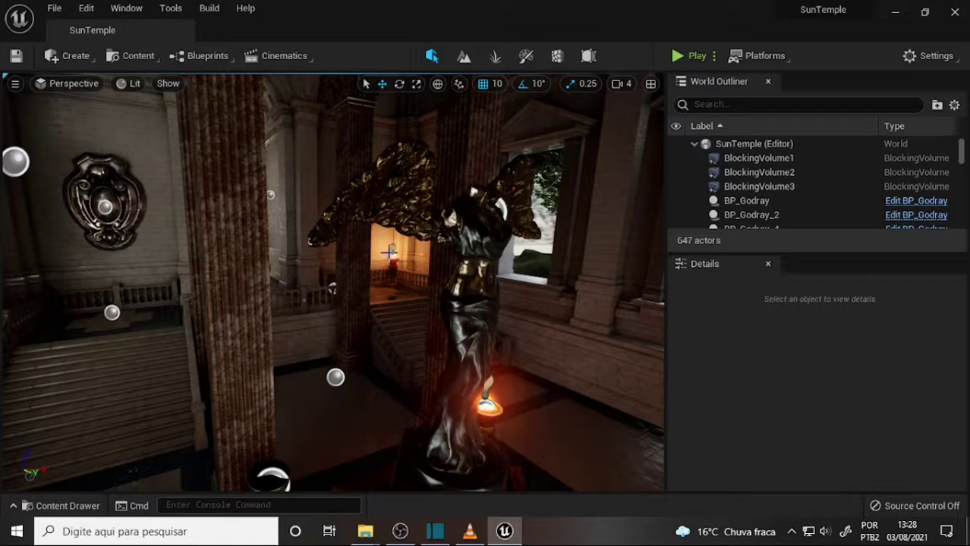
left_click(273, 263)
scroll(278, 261, "down", 3)
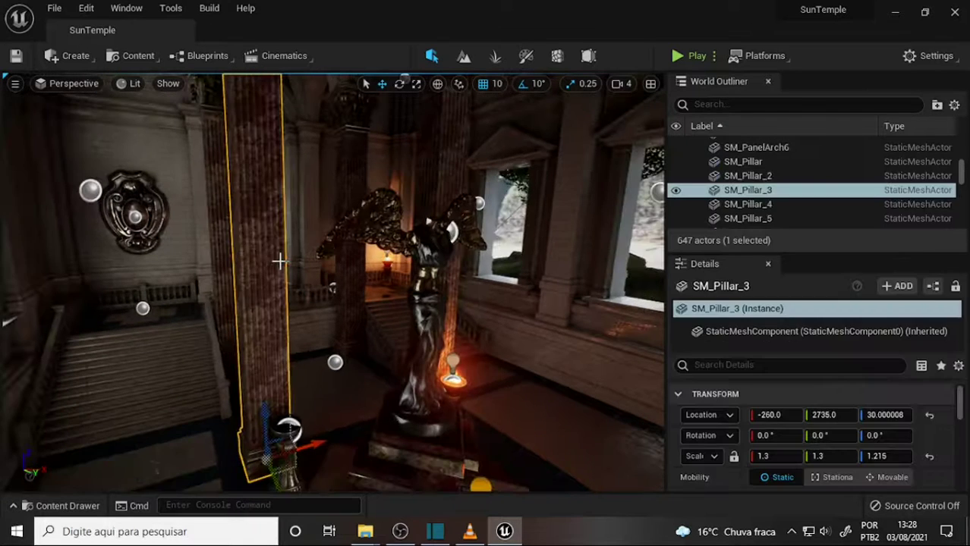
left_click_drag(315, 446, 364, 431)
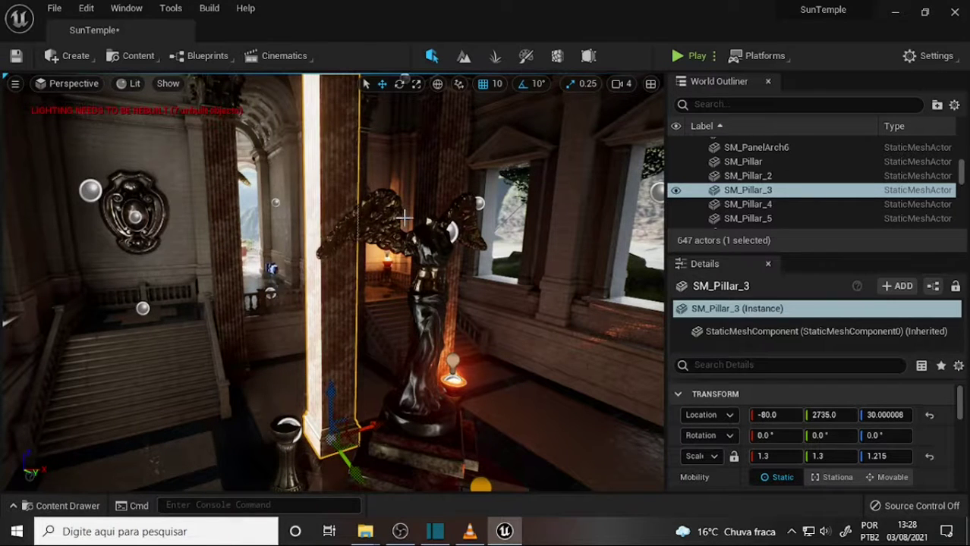
key("ctrl+z")
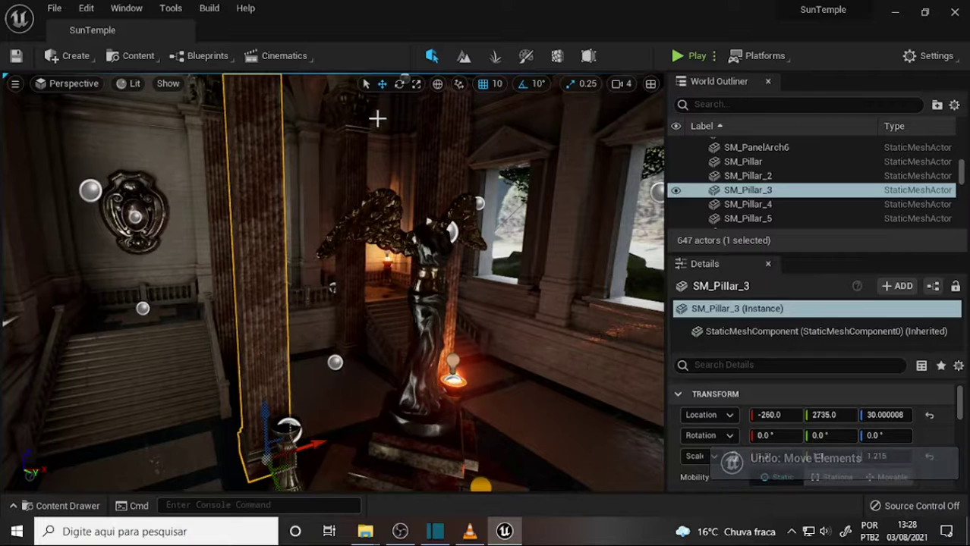
left_click(210, 8)
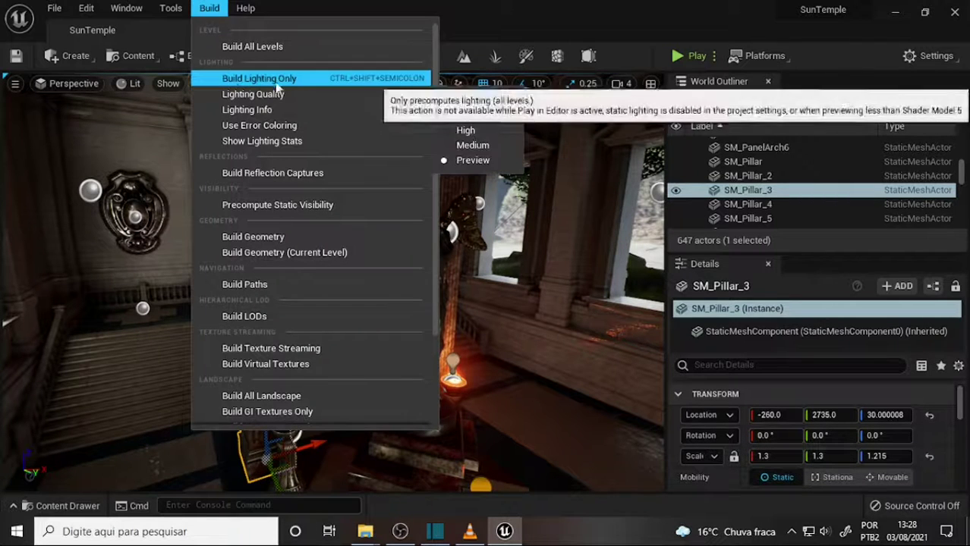
left_click(470, 13)
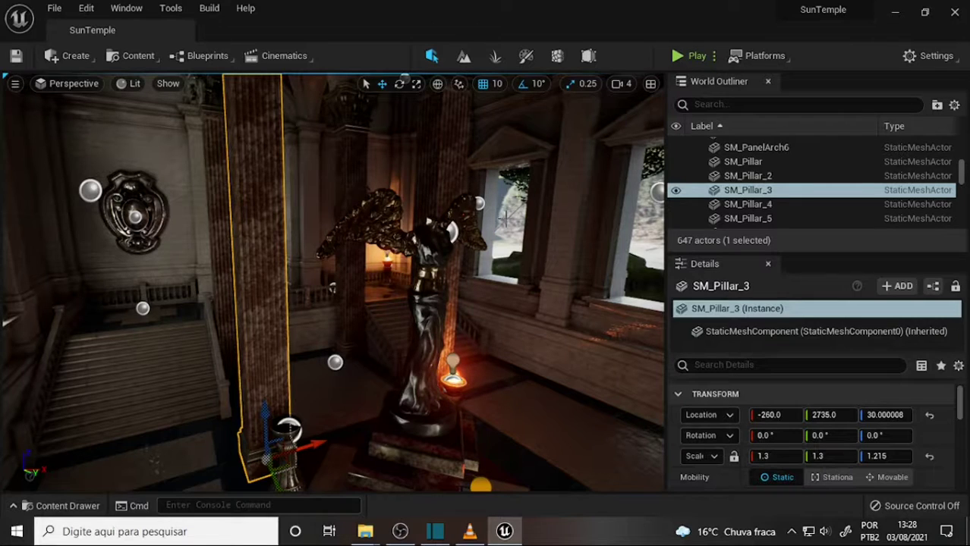
mouse_move(431, 289)
right_mouse_down()
mouse_move(531, 281)
mouse_move(326, 288)
right_mouse_up()
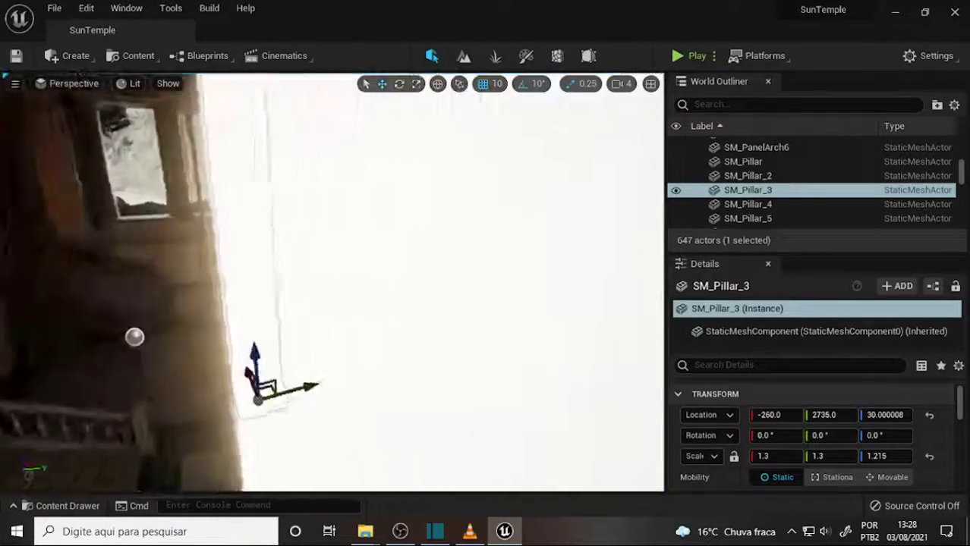
right_click_drag(326, 288, 307, 320)
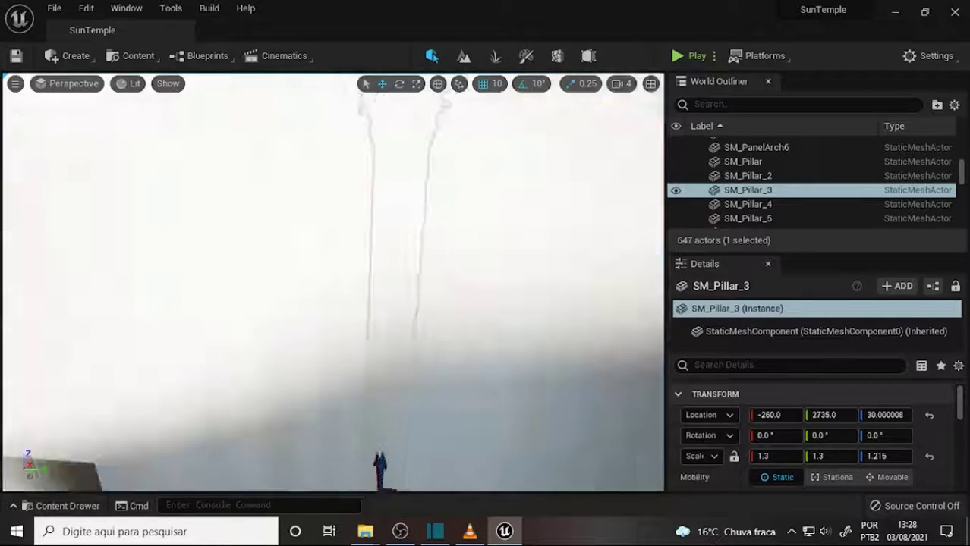
right_click_drag(307, 321, 251, 327)
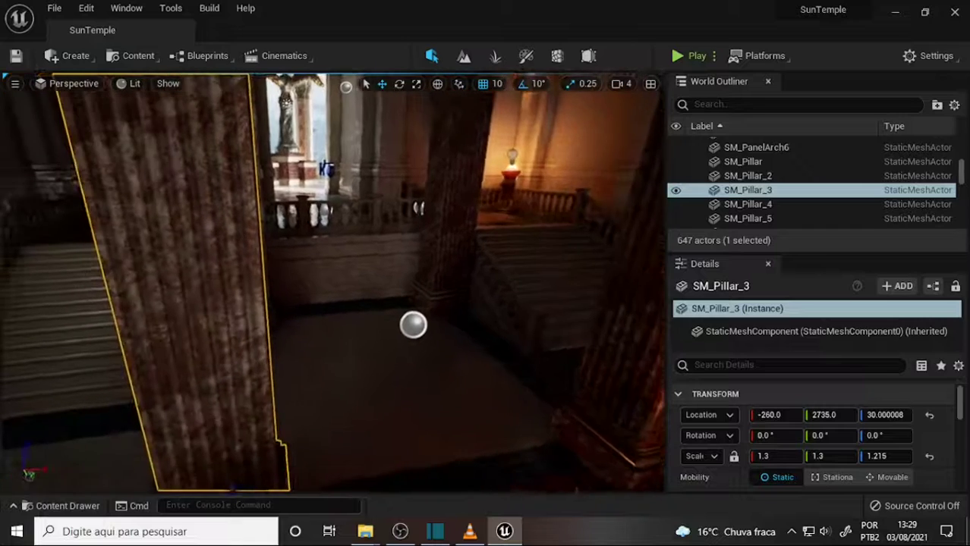
right_click_drag(251, 326, 445, 329)
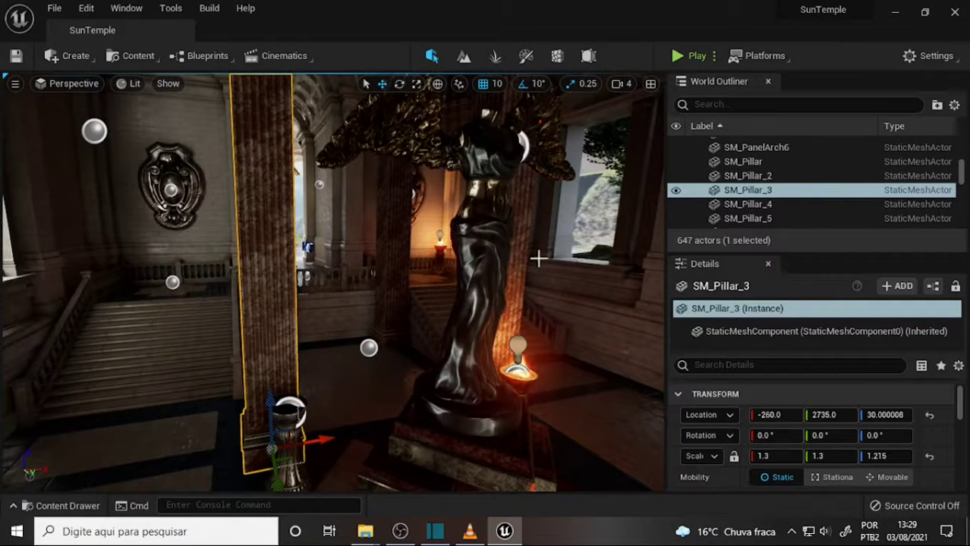
Step: Glance at the tutorial video, then dolly the camera back out of the temple
left_click(469, 531)
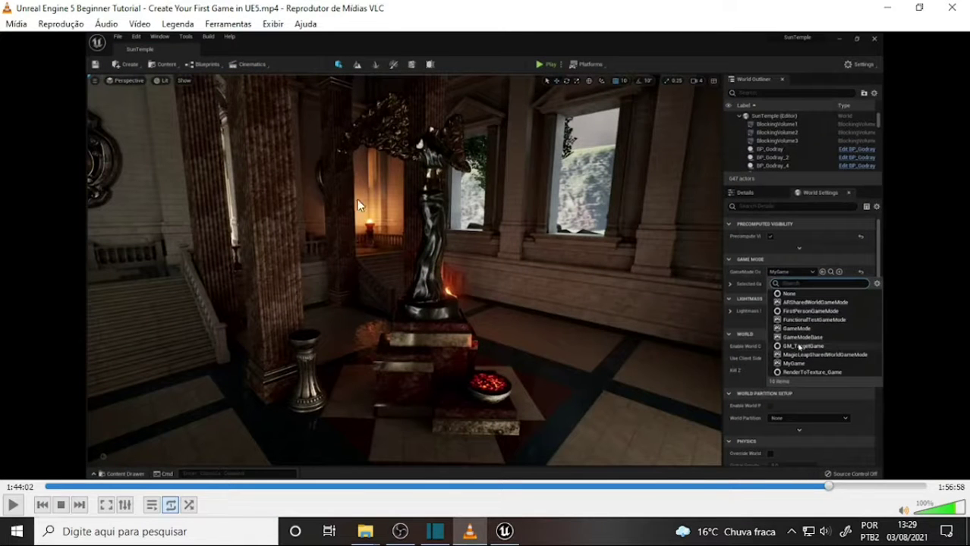
left_click(504, 532)
scroll(462, 312, "down", 3)
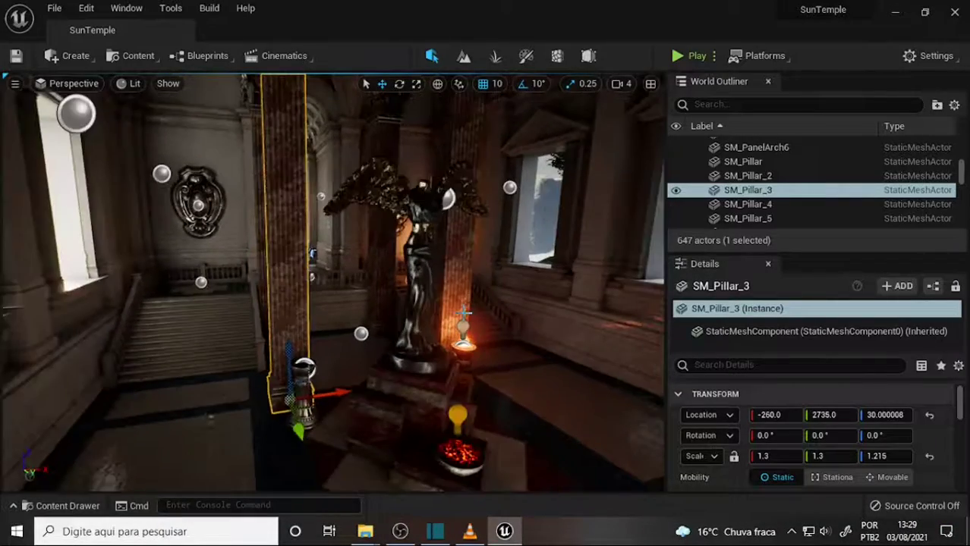
scroll(462, 313, "down", 3)
scroll(455, 303, "down", 3)
scroll(447, 292, "down", 3)
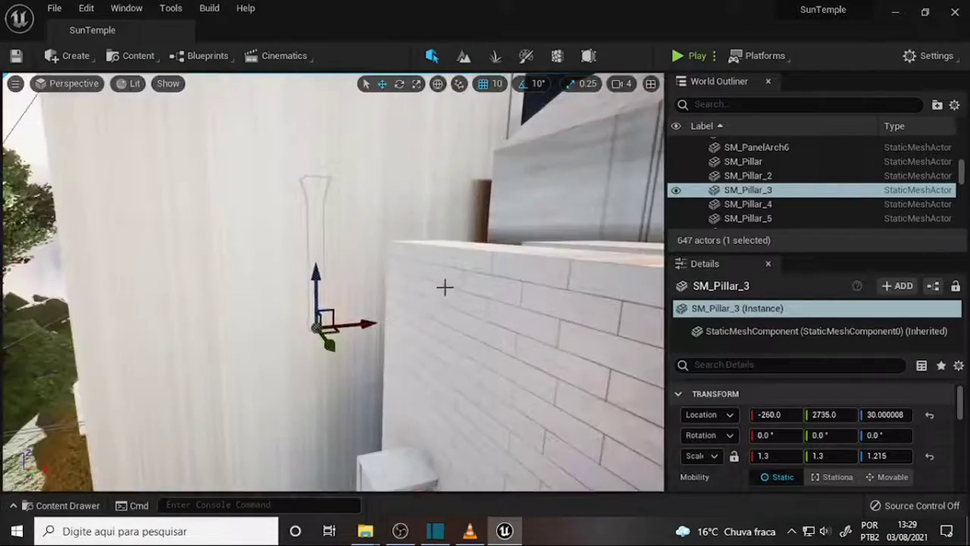
scroll(443, 285, "down", 3)
scroll(441, 283, "down", 2)
scroll(440, 281, "down", 2)
scroll(439, 281, "down", 2)
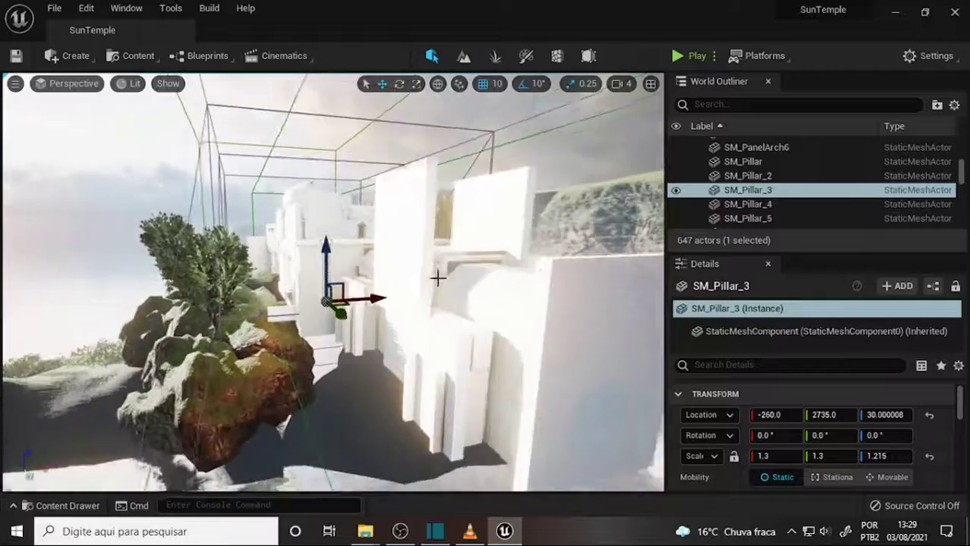
scroll(437, 279, "down", 2)
Step: Orbit the exterior to frame the white temple on its island, and enlarge the actor list
mouse_move(437, 278)
left_mouse_down("alt")
mouse_move(388, 234)
mouse_move(389, 275)
mouse_move(189, 226)
left_mouse_up("alt")
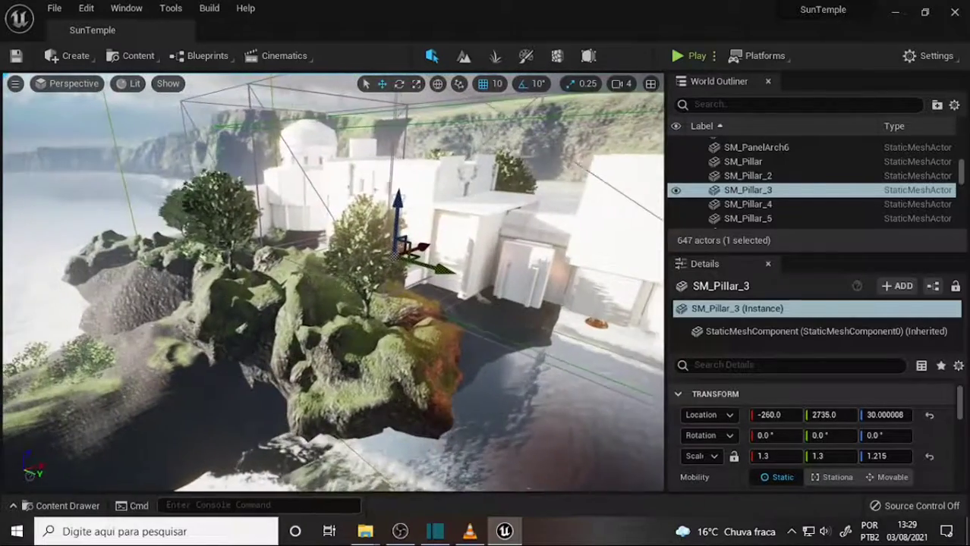
left_click_drag(389, 275, 389, 274, "alt")
right_click_drag(334, 280, 334, 350)
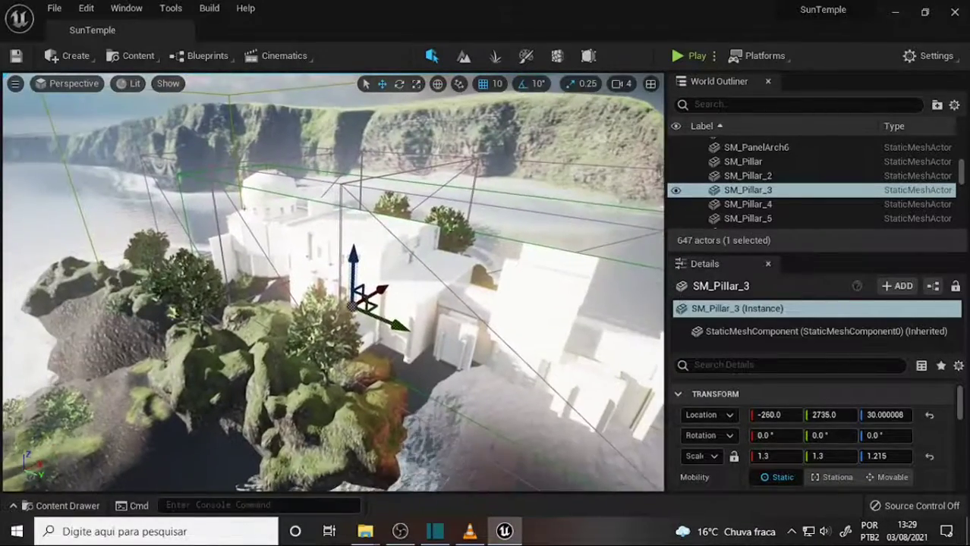
right_click_drag(477, 328, 477, 328)
scroll(456, 303, "up", 3)
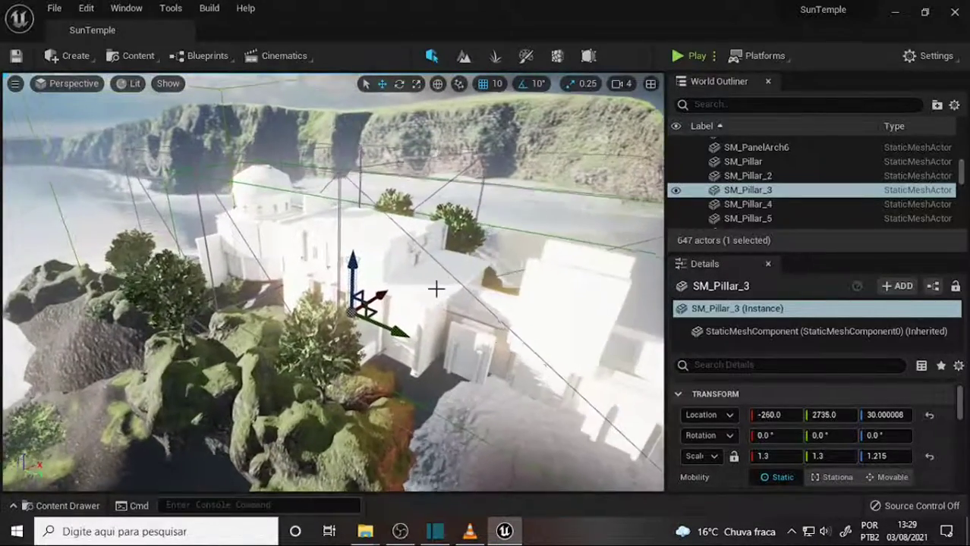
right_click_drag(448, 283, 450, 287)
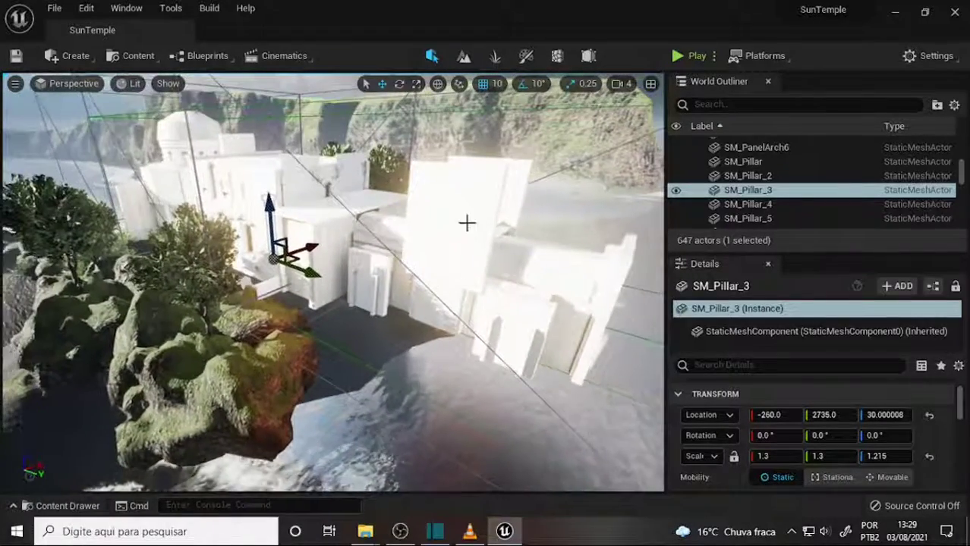
right_click_drag(465, 221, 465, 221)
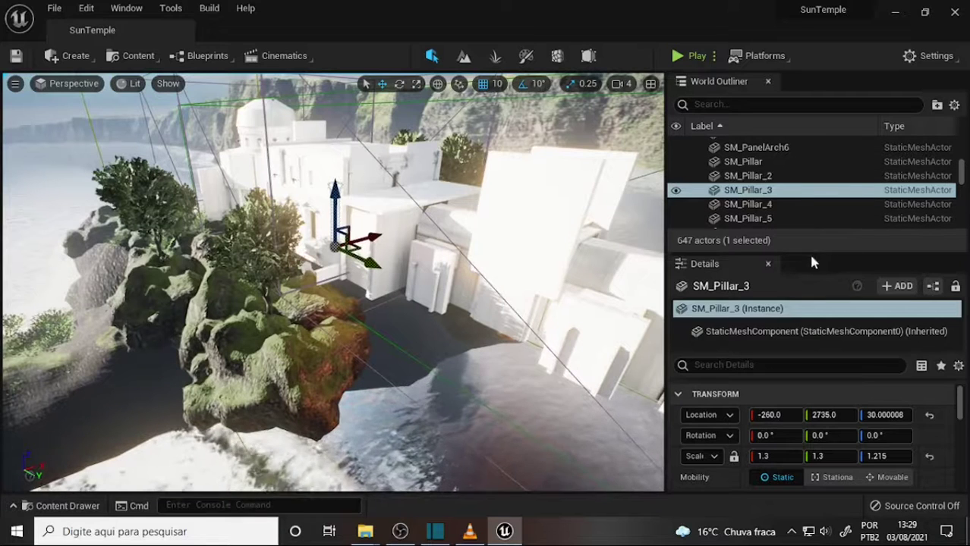
left_click_drag(812, 253, 839, 413)
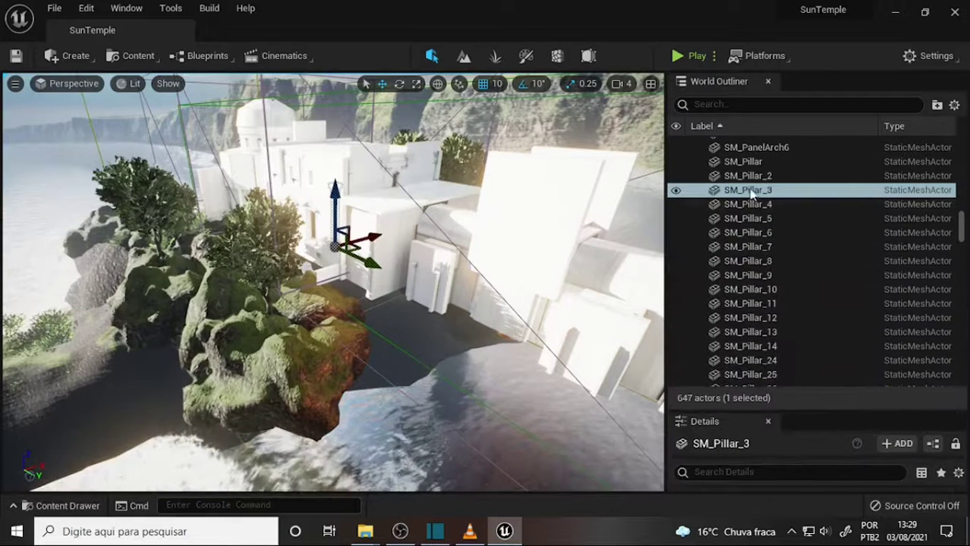
mouse_move(962, 233)
left_mouse_down()
mouse_move(964, 157)
mouse_move(962, 370)
mouse_move(962, 236)
mouse_move(960, 256)
left_mouse_up()
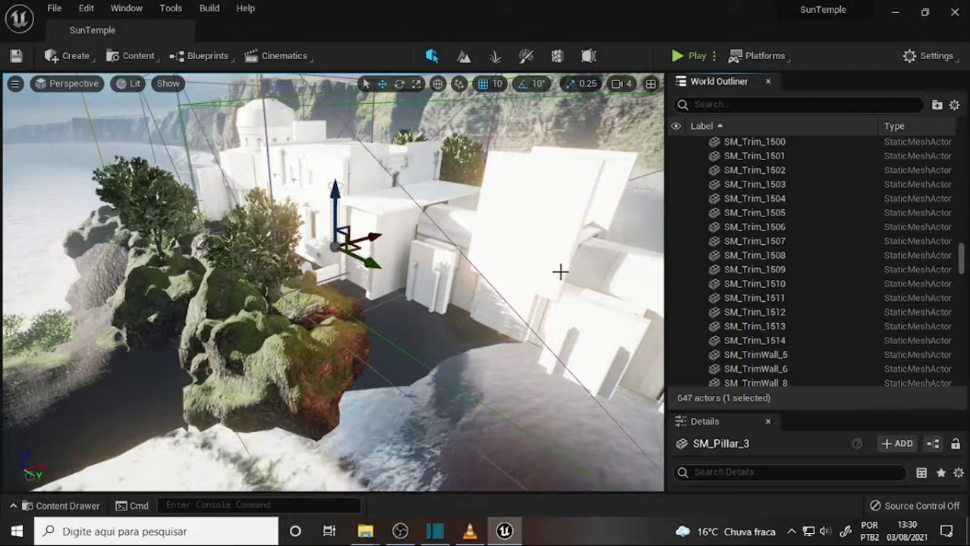
mouse_move(469, 535)
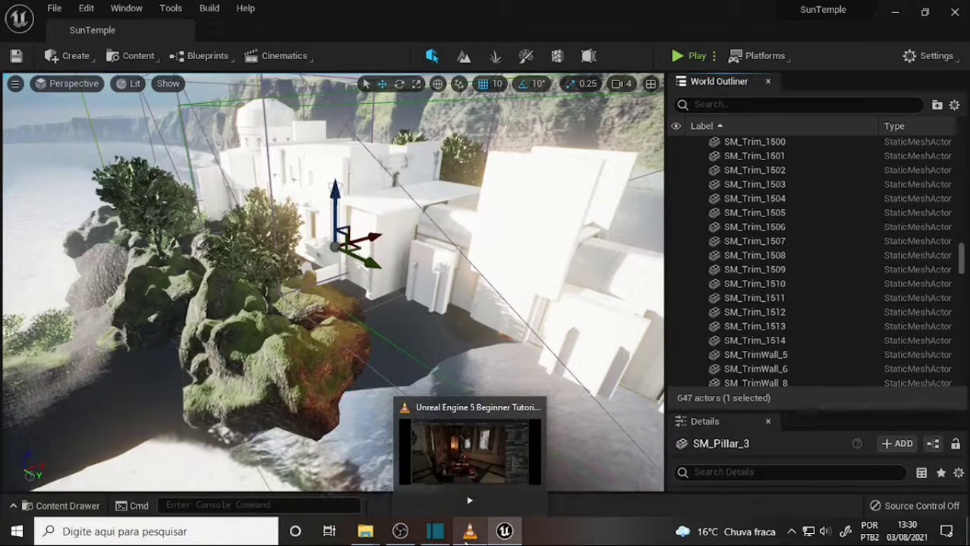
left_click(400, 532)
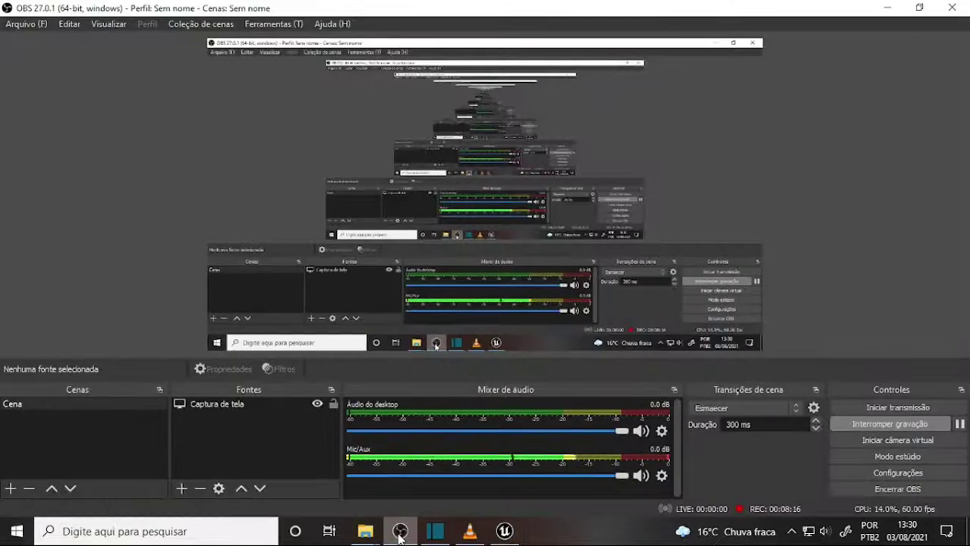
left_click(504, 531)
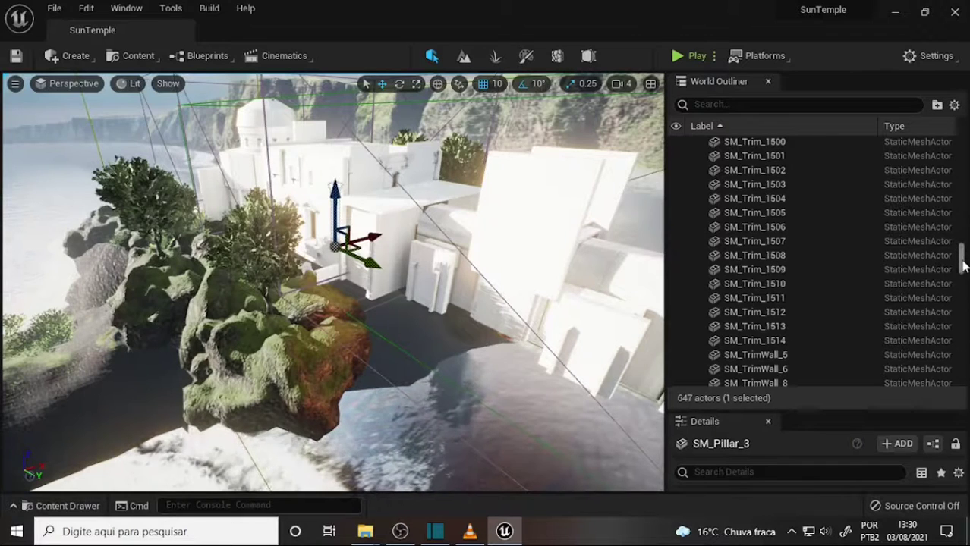
left_click_drag(962, 262, 963, 138)
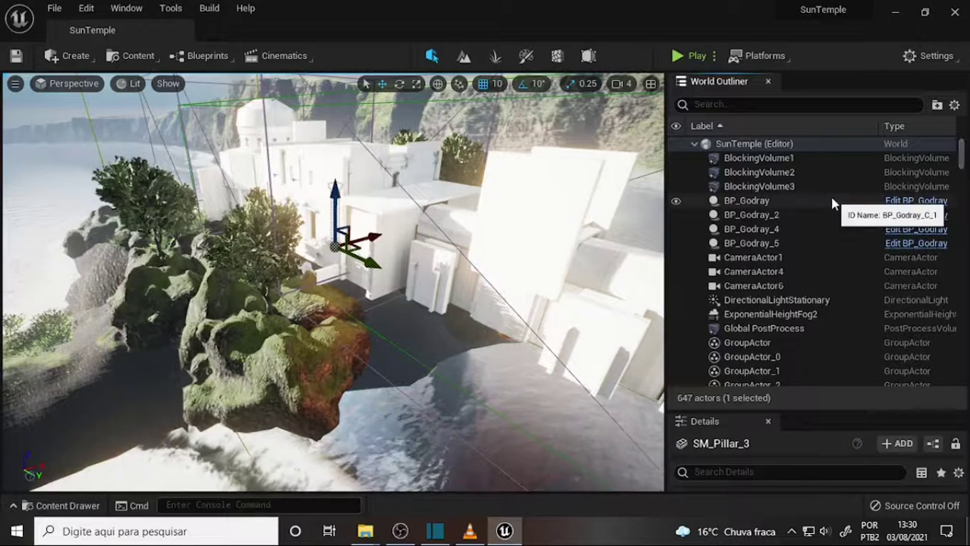
left_click(85, 9)
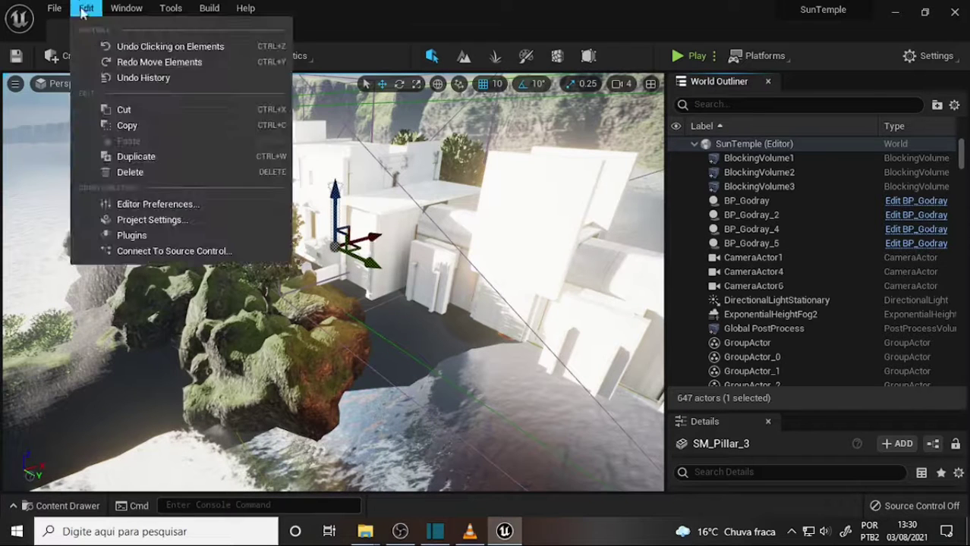
left_click(158, 221)
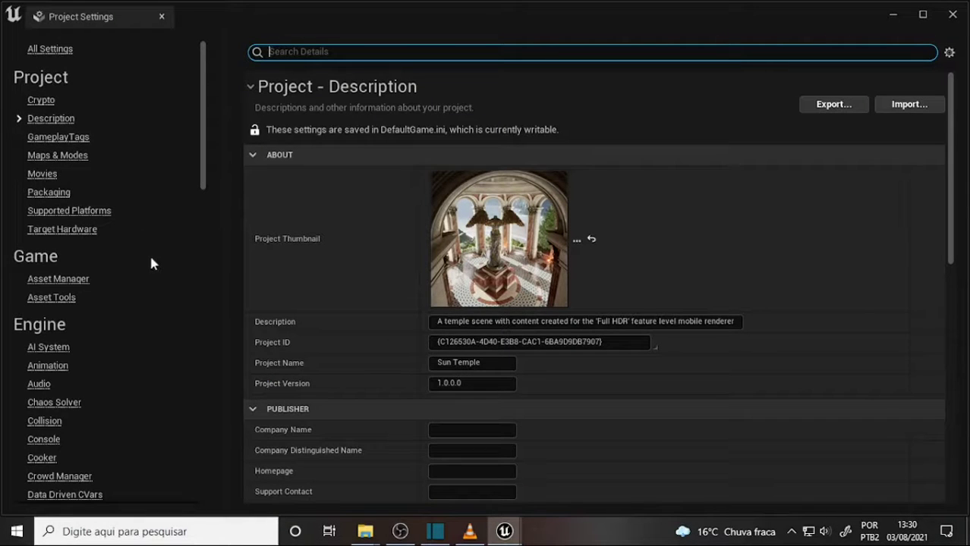
left_click(954, 15)
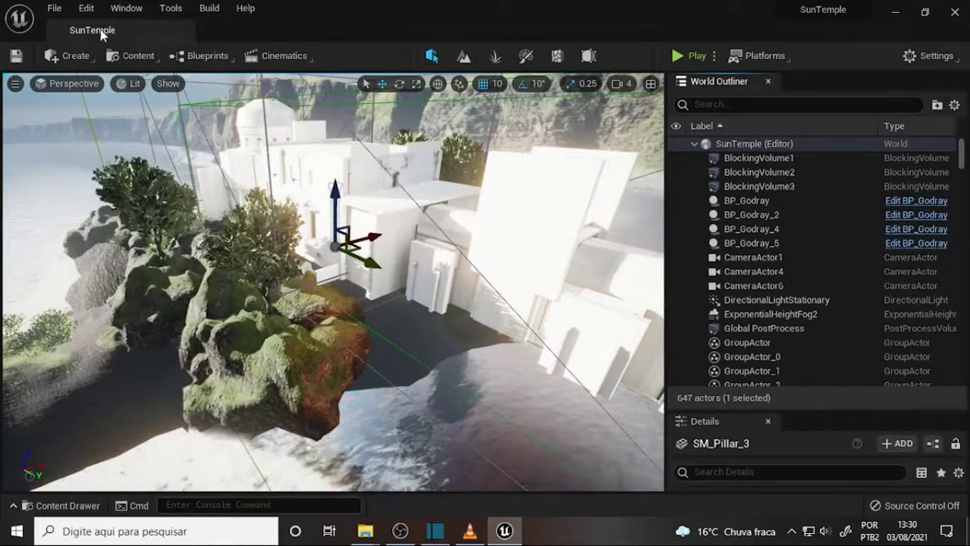
Step: Uncheck Enable AutoSave under Loading & Saving in Editor Preferences and close the window
left_click(87, 9)
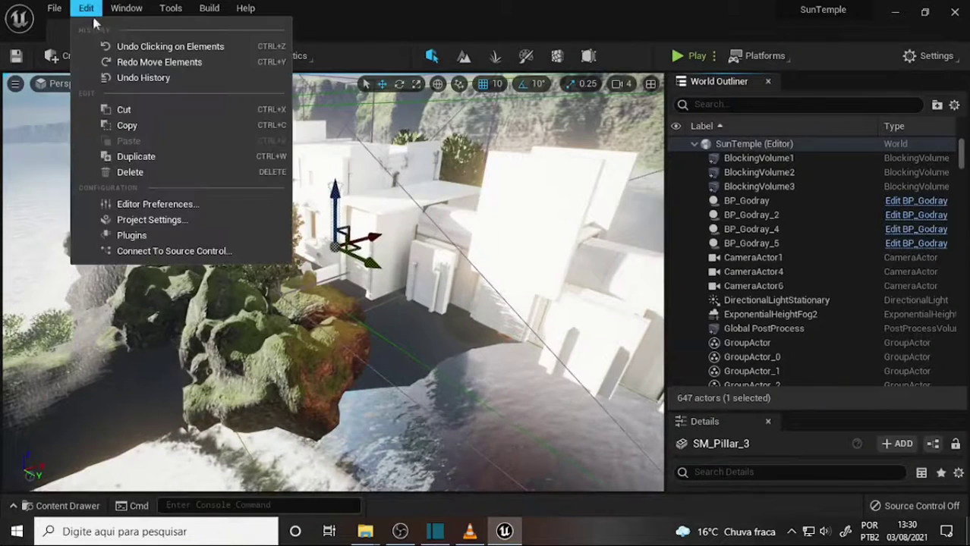
left_click(188, 211)
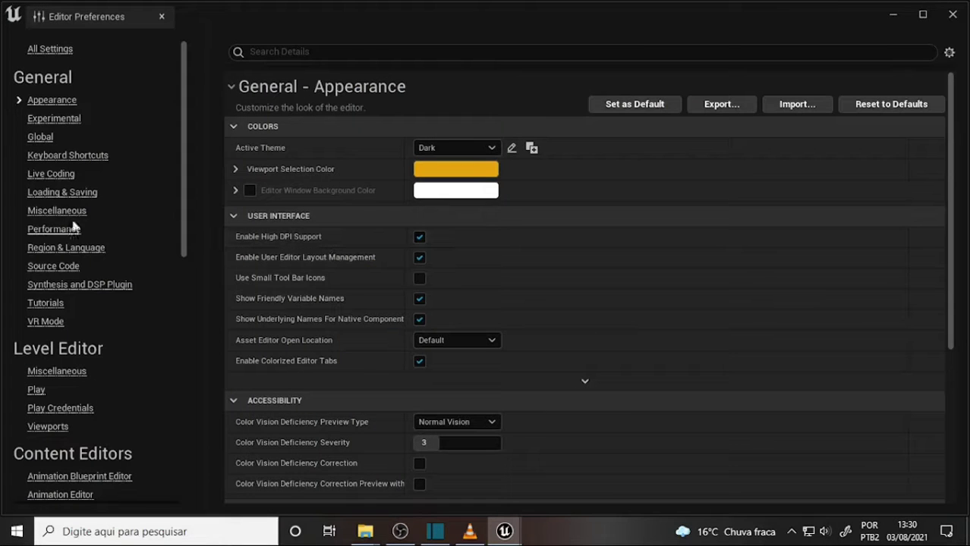
left_click(61, 194)
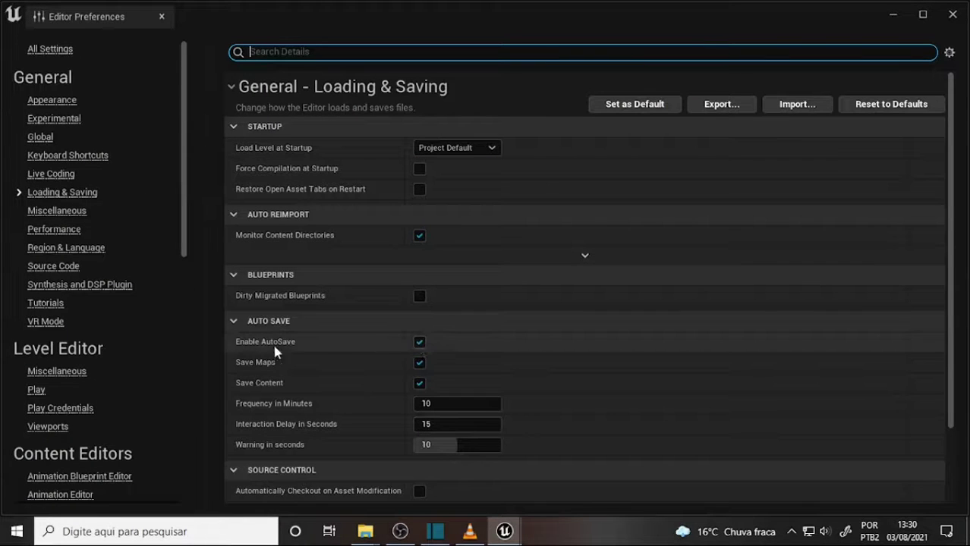
left_click(420, 343)
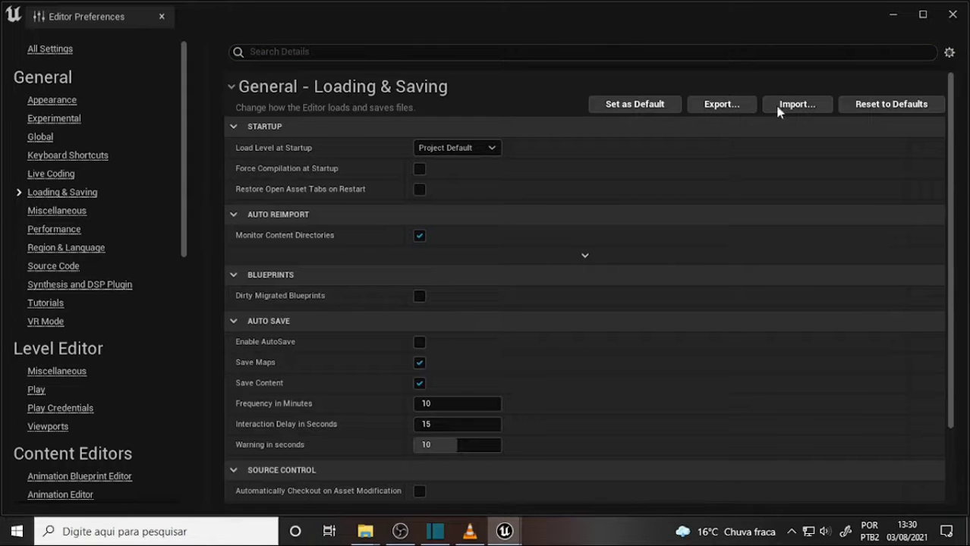
left_click(952, 15)
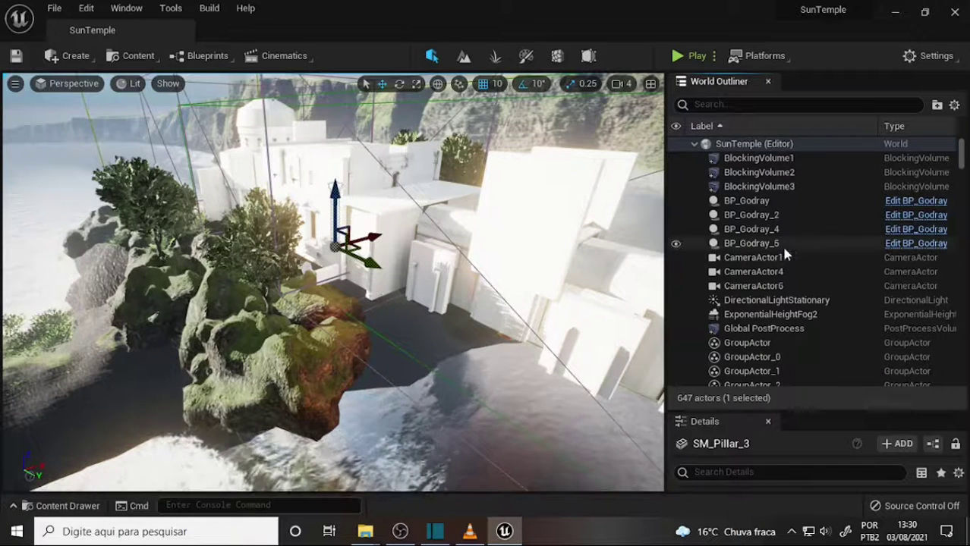
Step: Orbit around the selected pillar for a wider view of the temple and its island
scroll(781, 247, "down", 2)
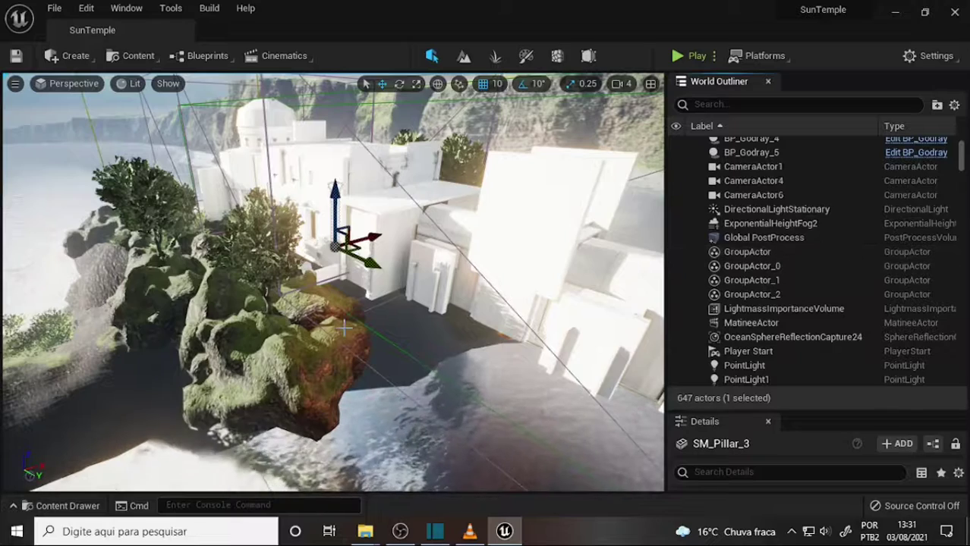
left_click_drag(344, 328, 386, 323, "alt")
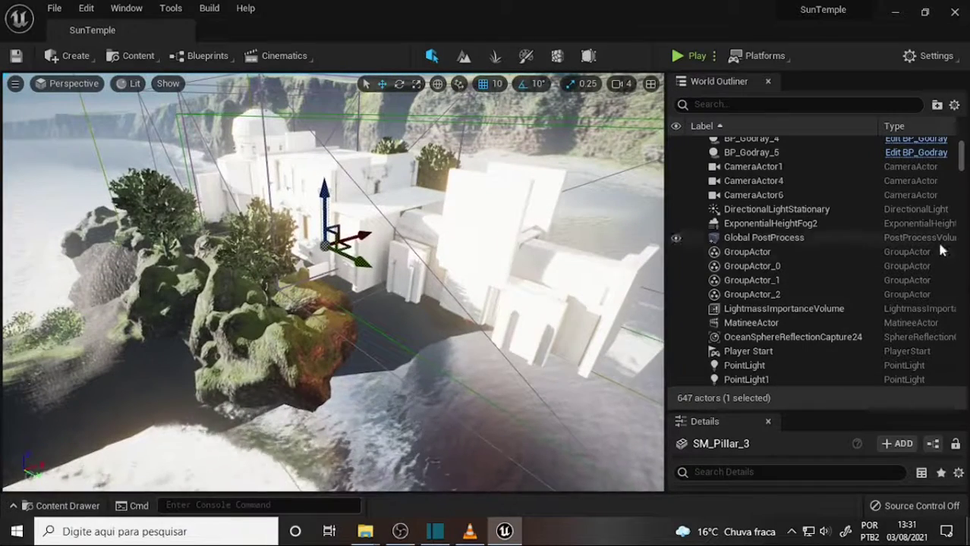
left_click_drag(961, 150, 963, 129)
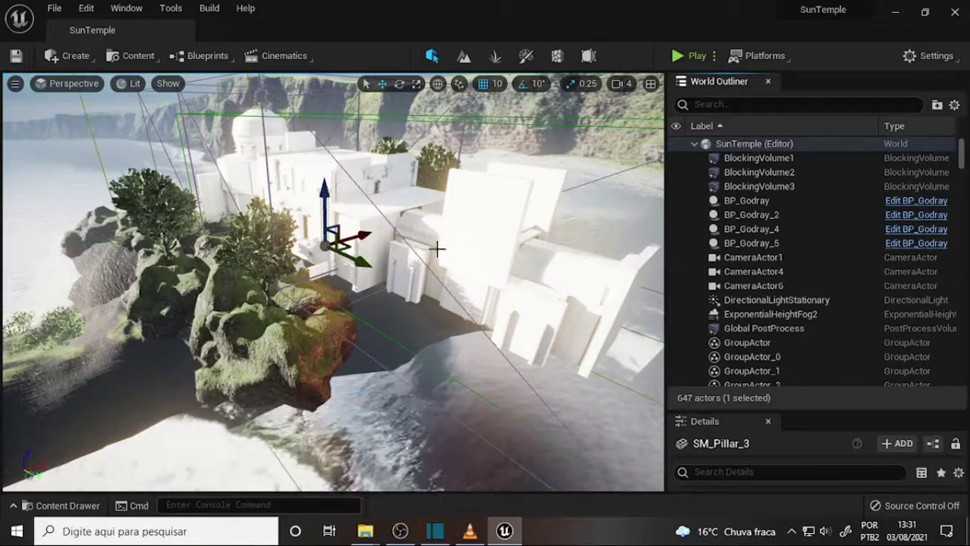
left_click_drag(436, 248, 395, 250, "alt")
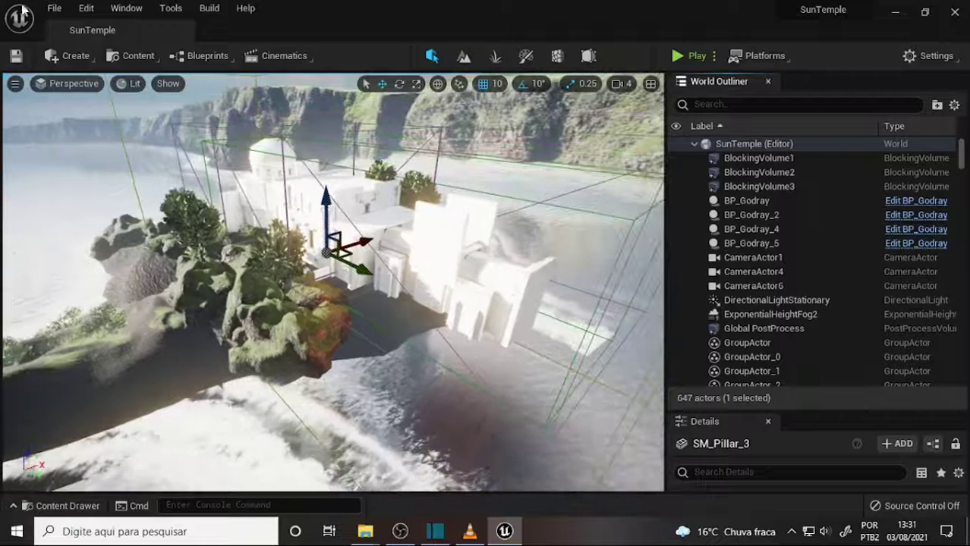
Step: Export all as 'SunTemple Test' into Unreal Projects\SunTemple, reaching the FBX Export Options
left_click(53, 9)
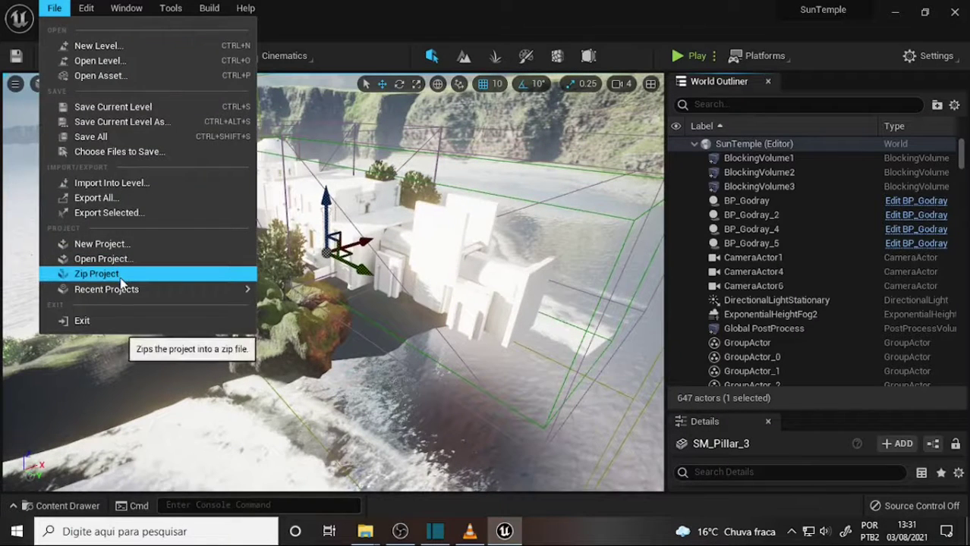
key("Escape")
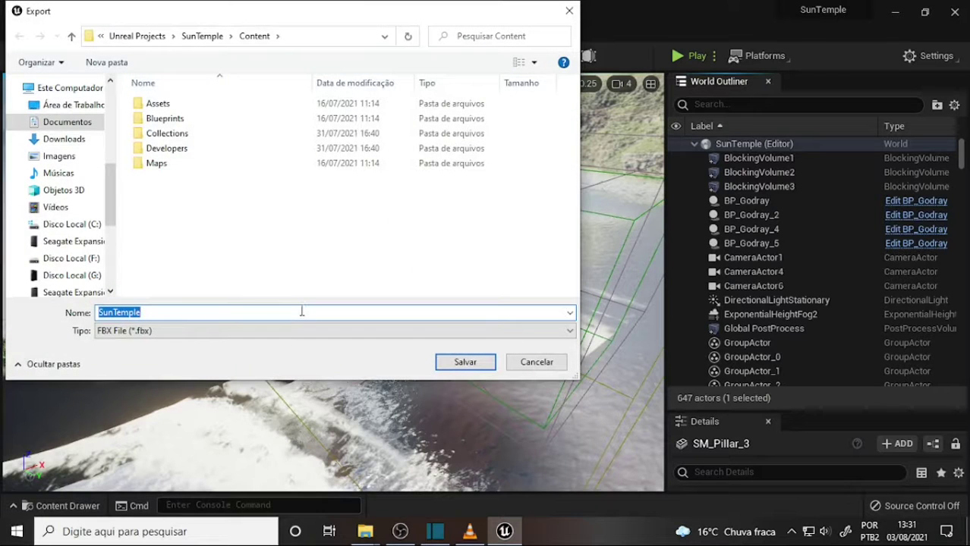
left_click_drag(280, 14, 451, 49)
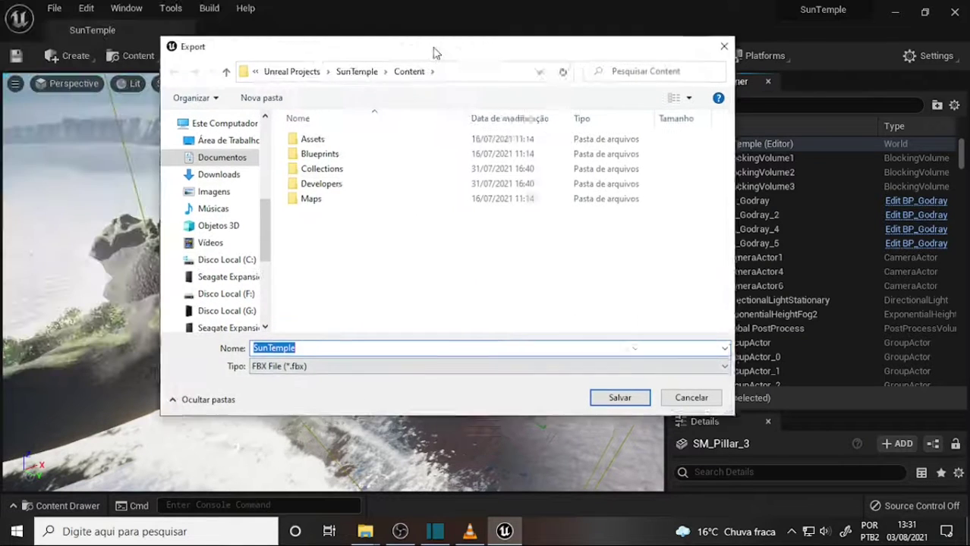
left_click(310, 73)
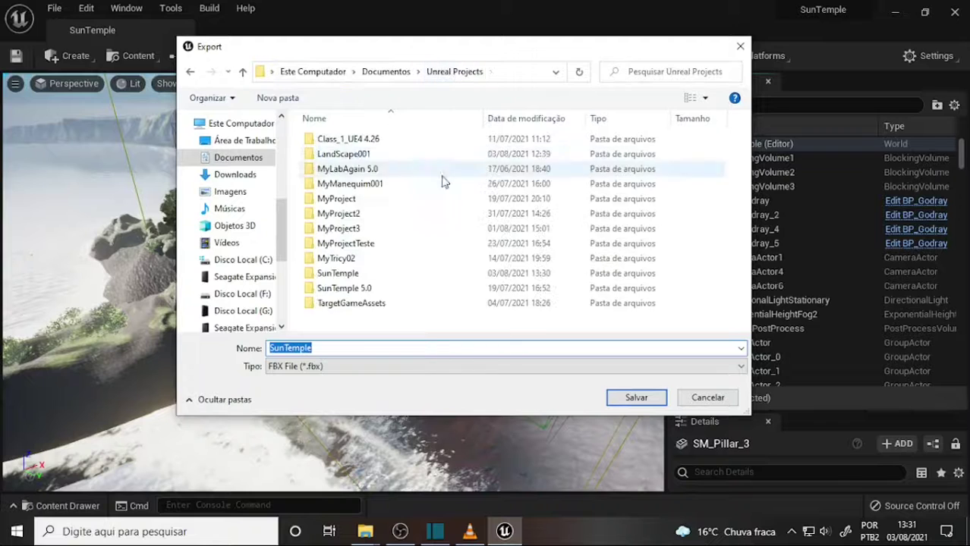
double_click(337, 292)
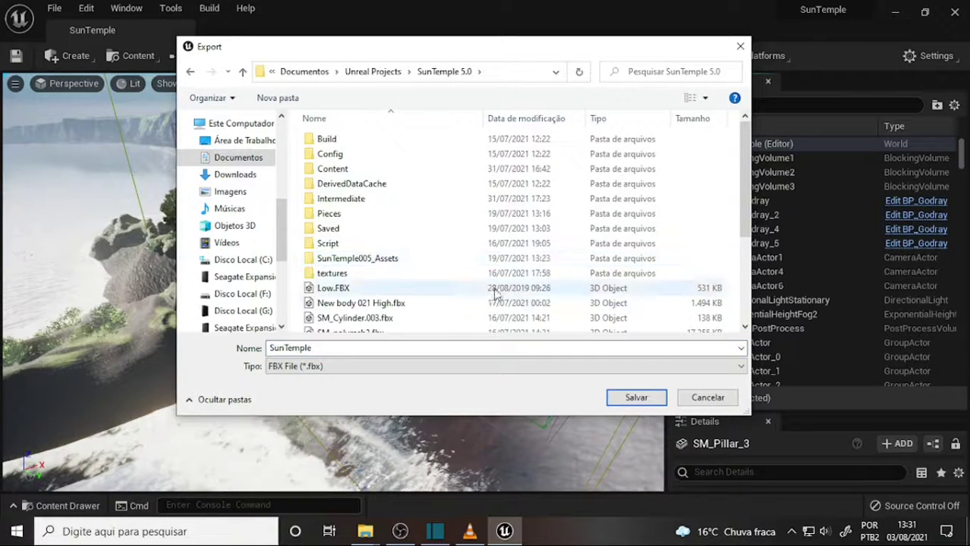
left_click_drag(745, 175, 755, 281)
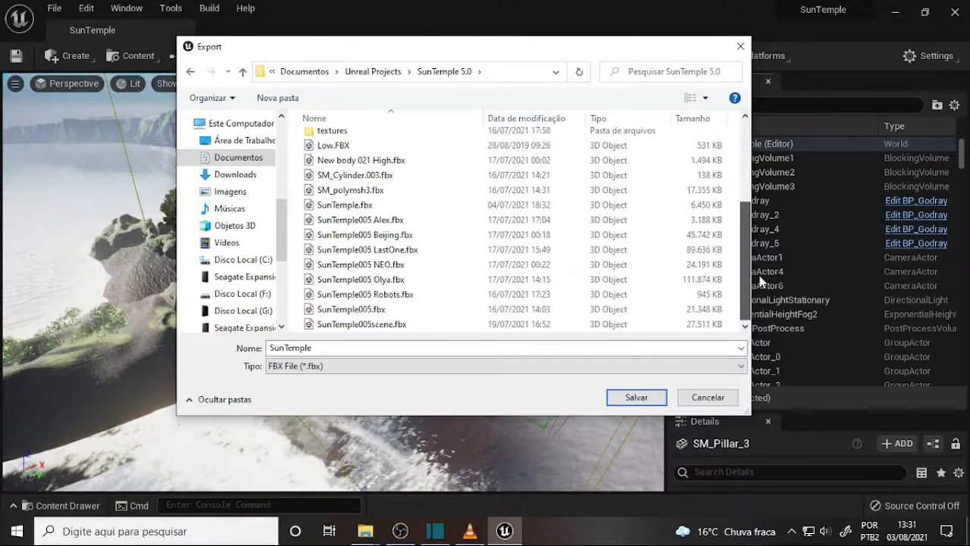
left_click_drag(763, 283, 756, 114)
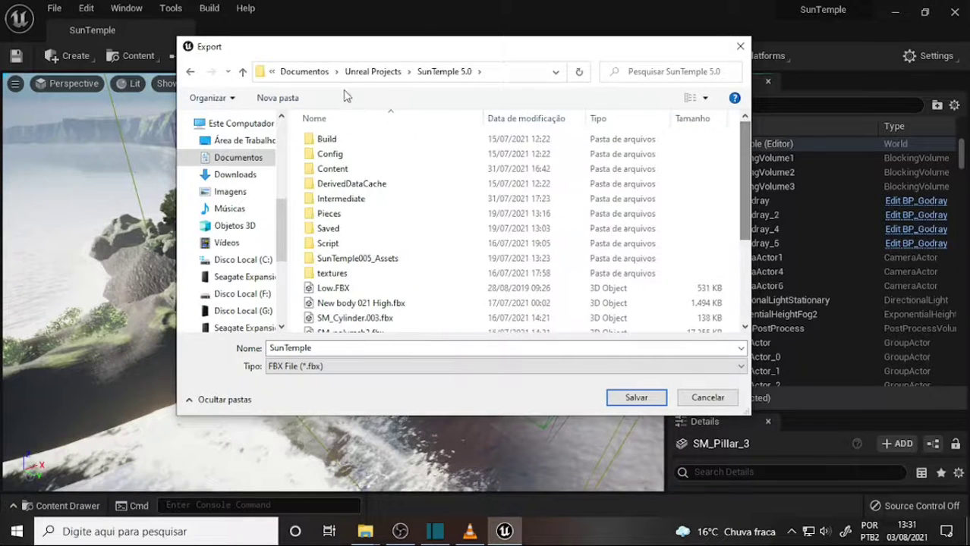
left_click(242, 72)
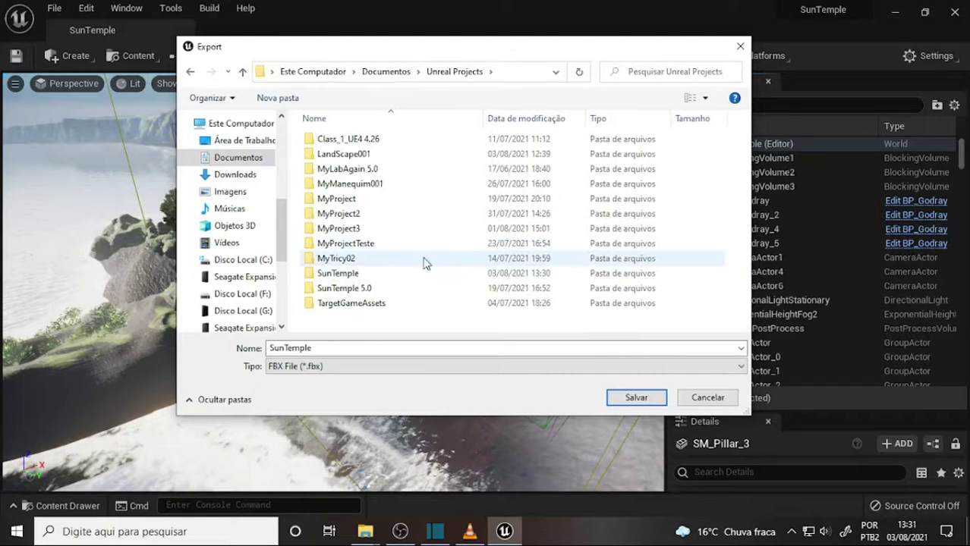
double_click(336, 275)
type("Test")
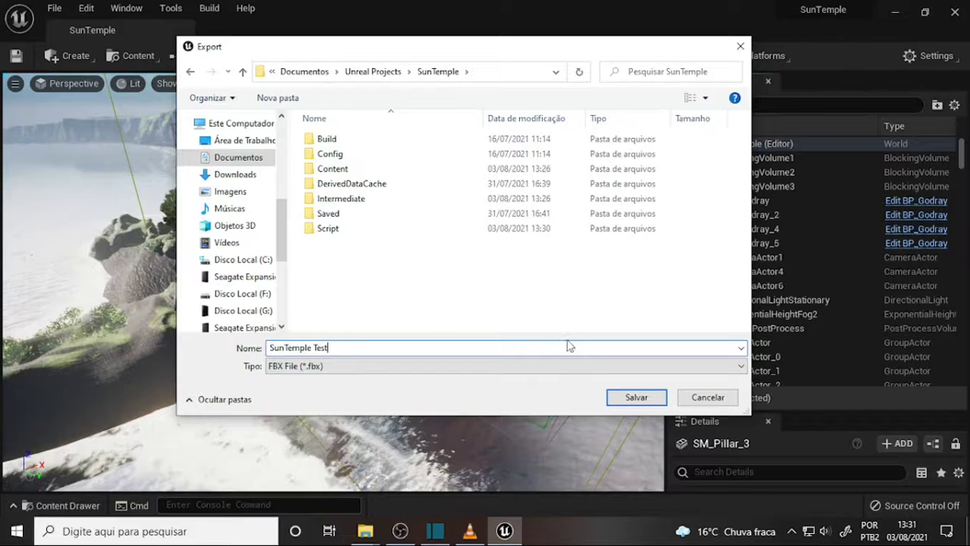
left_click(630, 399)
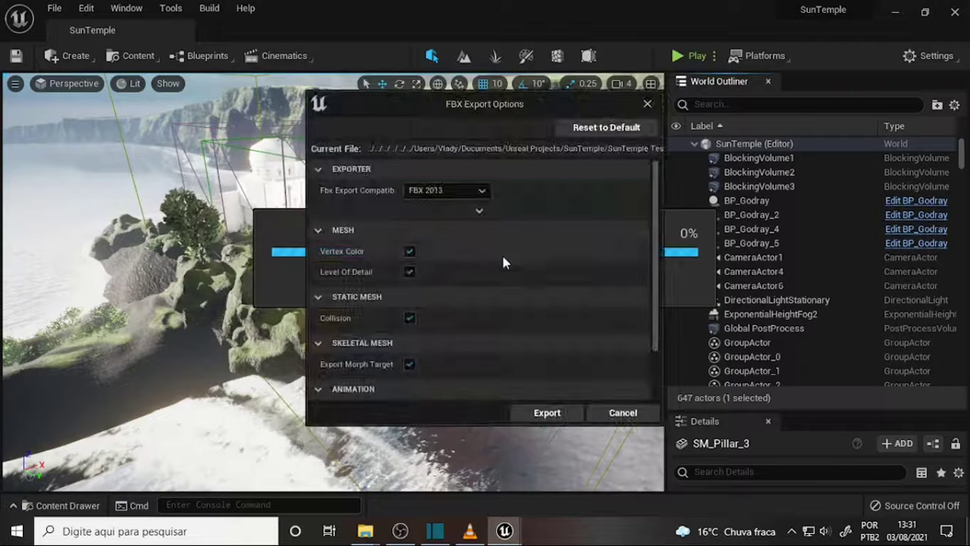
Step: Set FBX Export Compatibility to FBX 2020 and export the level
left_click(479, 191)
left_click(444, 260)
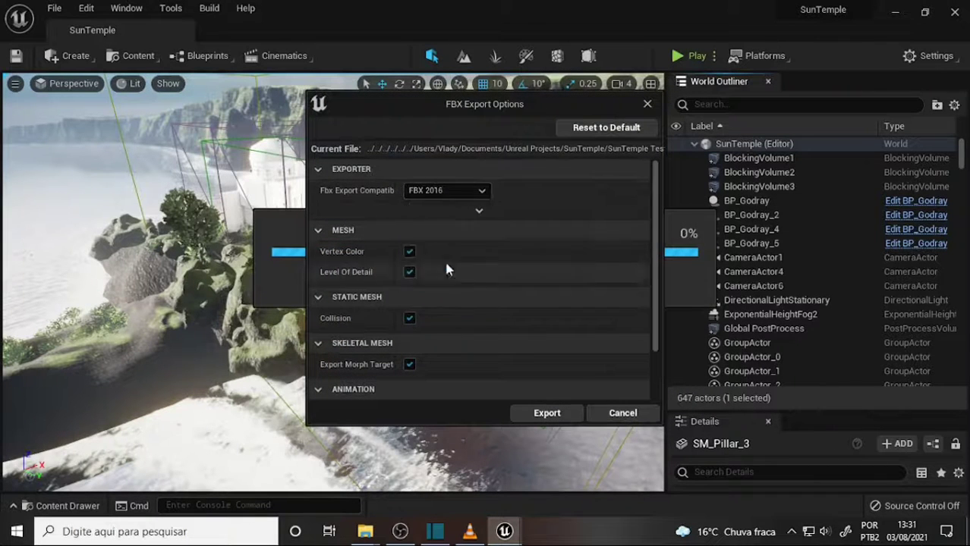
left_click(480, 190)
left_click(479, 191)
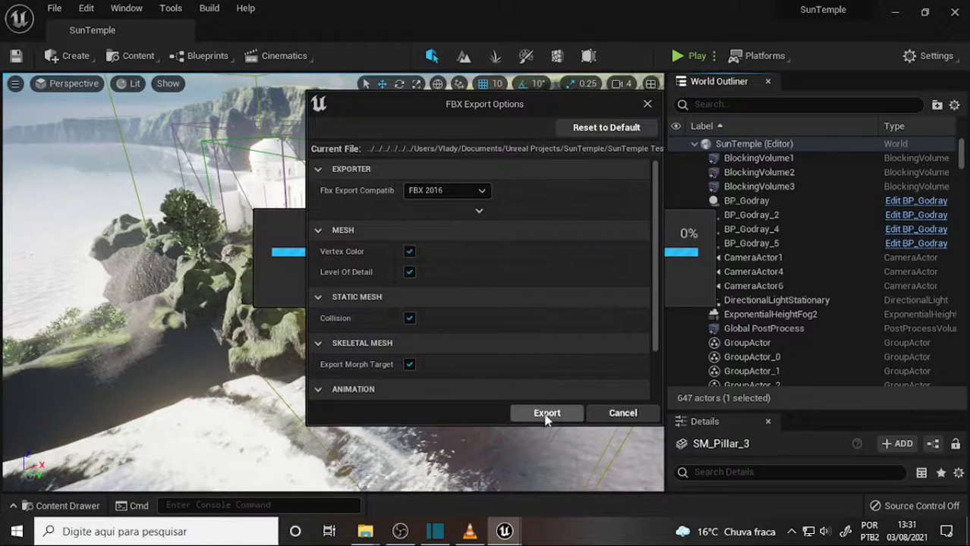
left_click(479, 191)
left_click(450, 300)
left_click(545, 414)
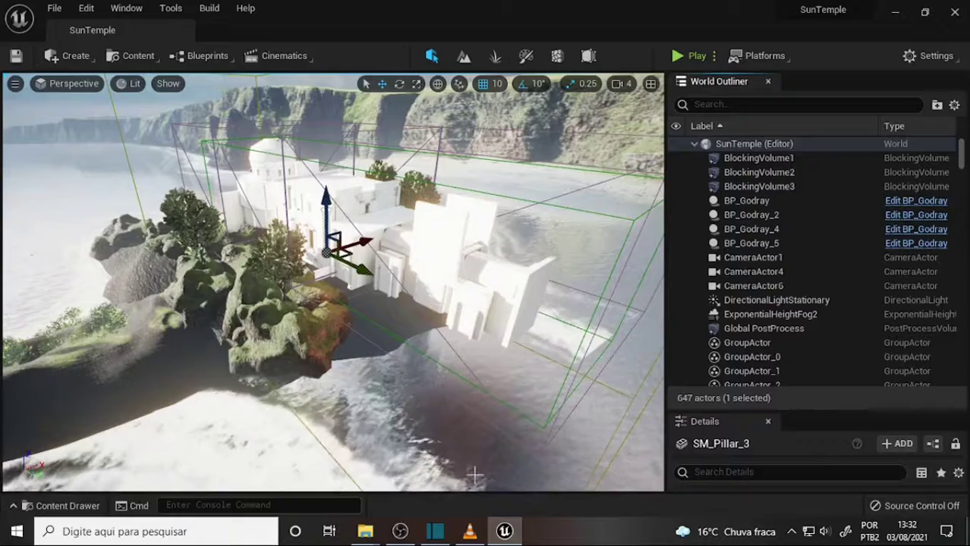
right_click_drag(442, 286, 443, 286)
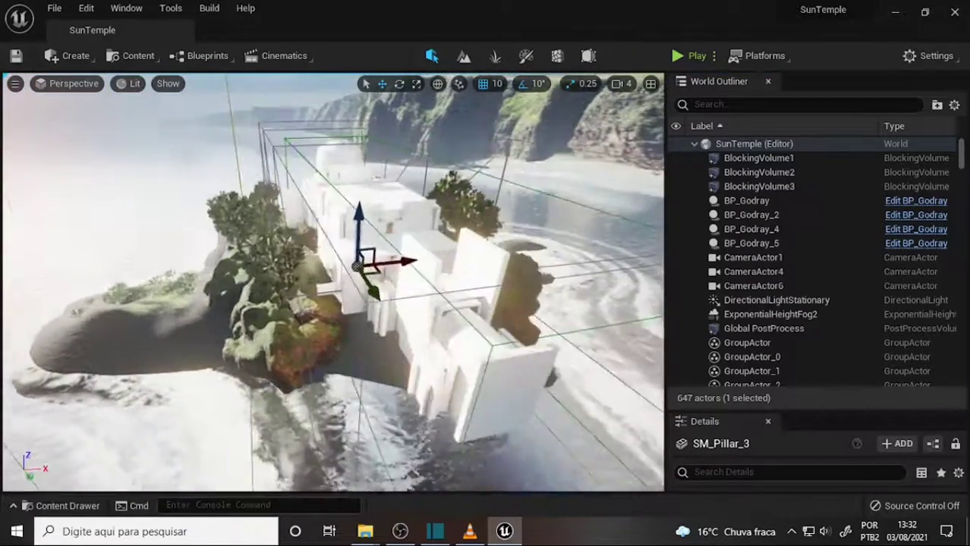
right_click_drag(167, 398, 167, 397)
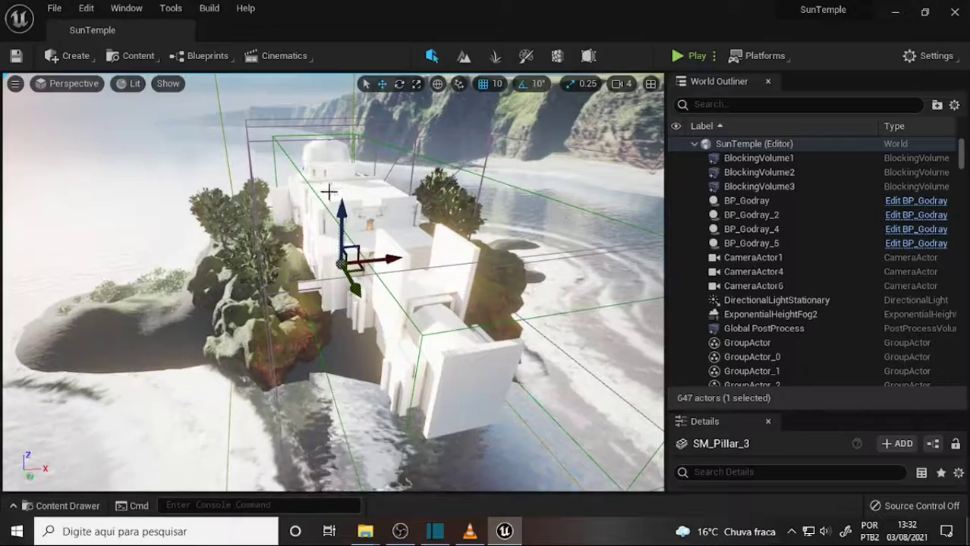
scroll(490, 304, "up", 3)
scroll(481, 313, "up", 3)
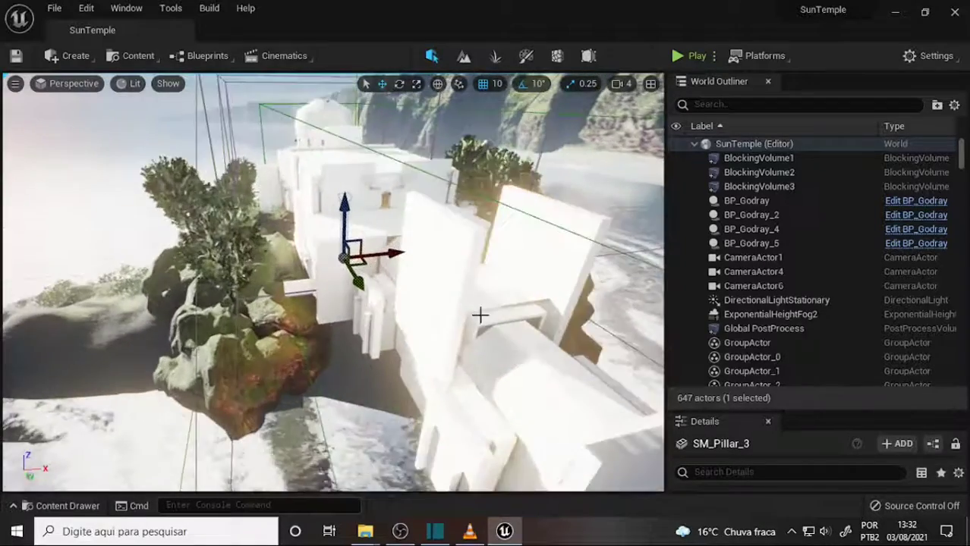
scroll(480, 313, "up", 3)
scroll(477, 318, "up", 3)
scroll(469, 317, "up", 3)
scroll(469, 318, "up", 3)
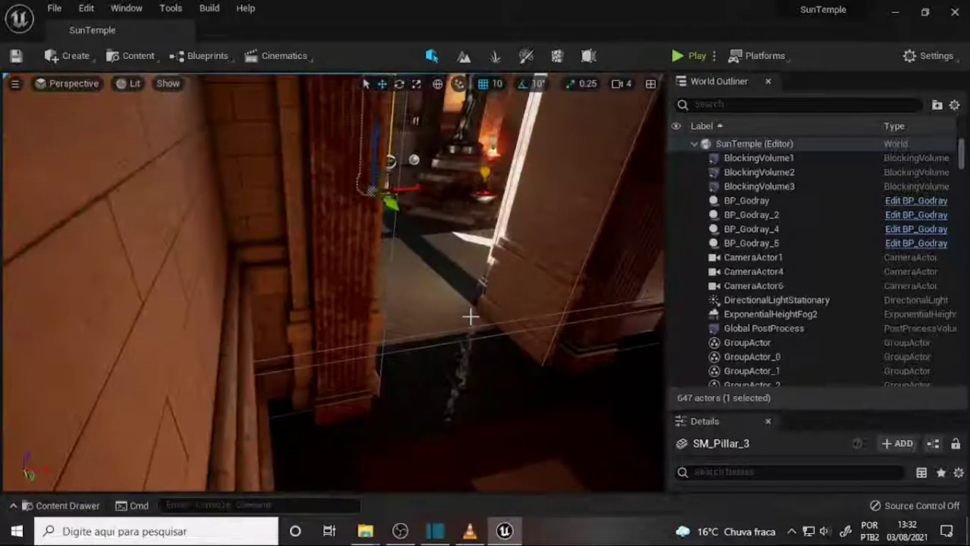
scroll(466, 310, "up", 2)
scroll(484, 296, "up", 2)
right_click_drag(484, 296, 484, 296)
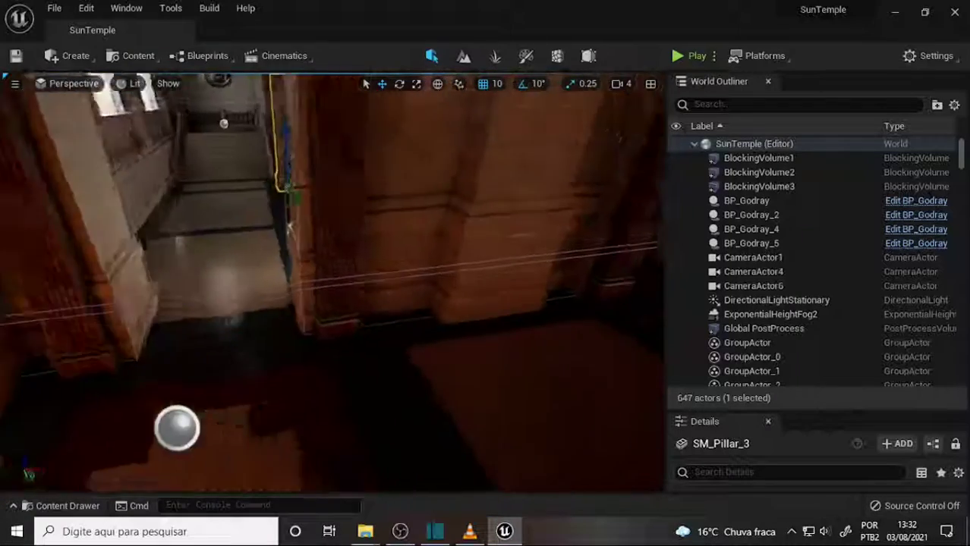
scroll(524, 236, "down", 2)
scroll(523, 236, "up", 2)
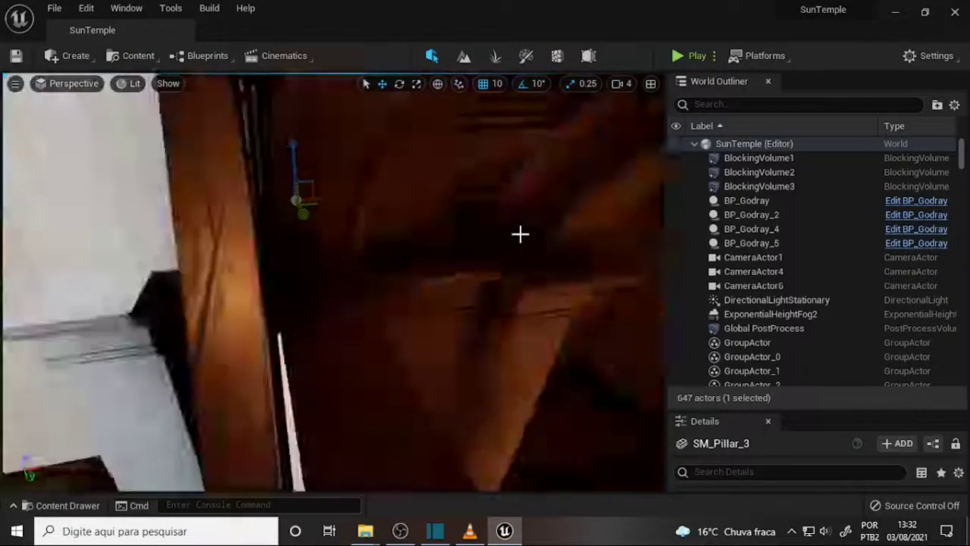
scroll(524, 236, "down", 2)
scroll(521, 235, "down", 3)
scroll(516, 227, "down", 2)
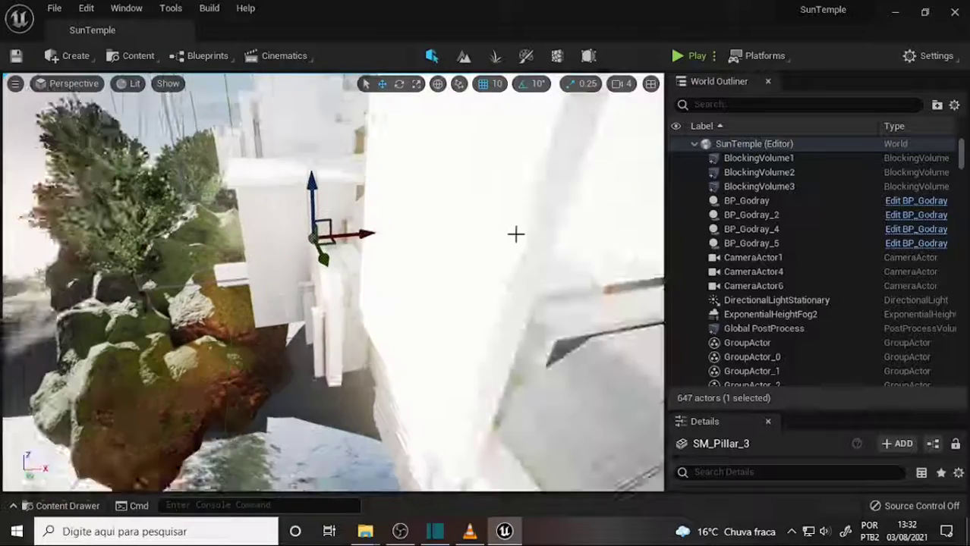
left_click_drag(516, 235, 429, 243, "alt")
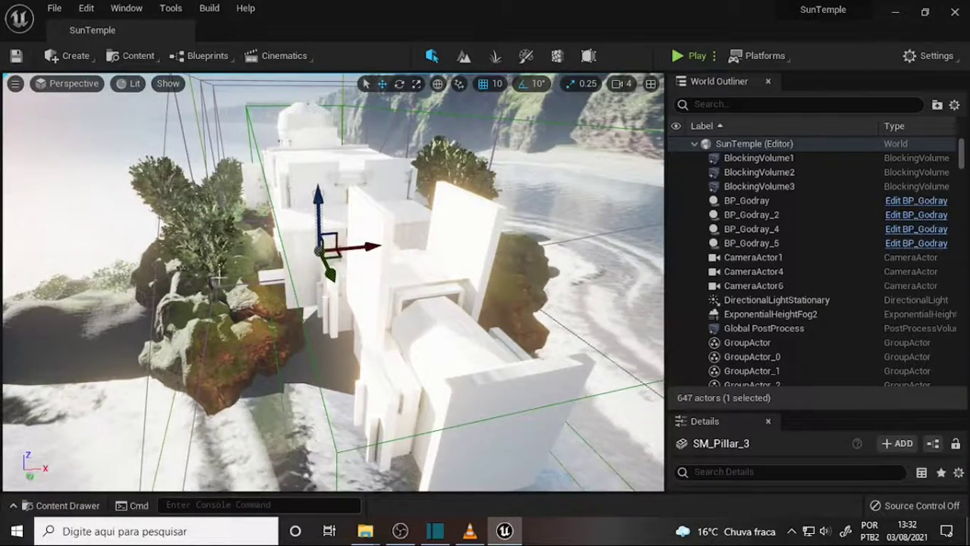
right_click_drag(429, 243, 456, 303)
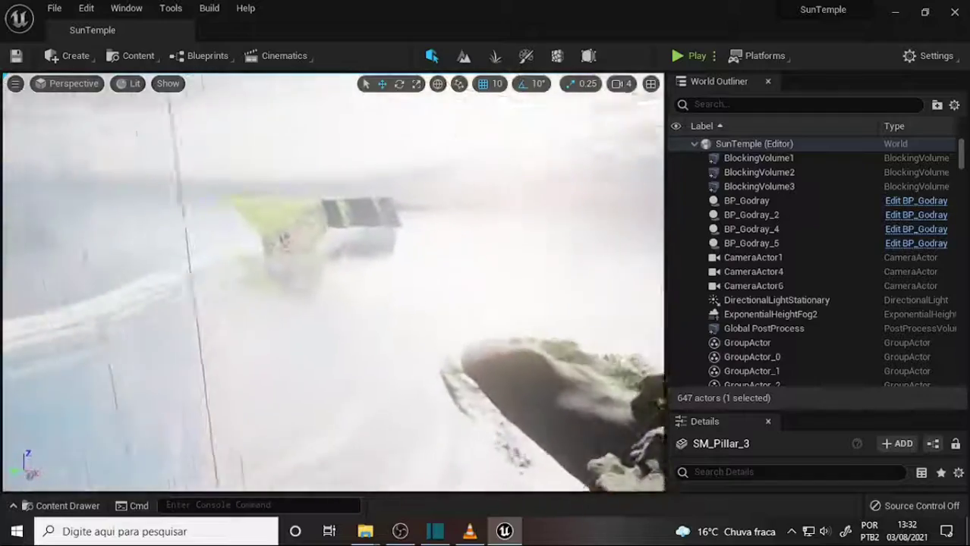
key("f")
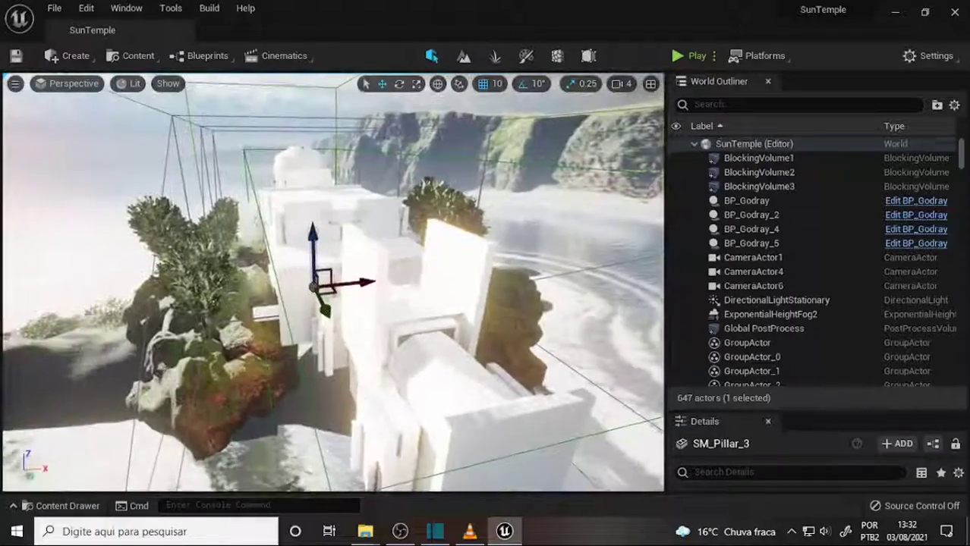
left_click_drag(417, 289, 365, 296, "alt")
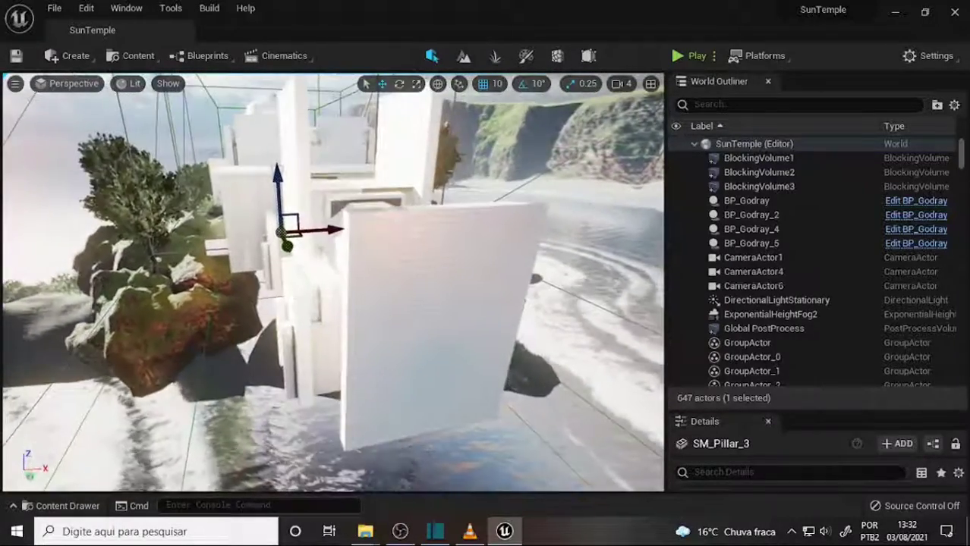
scroll(441, 163, "up", 5)
scroll(441, 162, "up", 5)
scroll(441, 162, "up", 5)
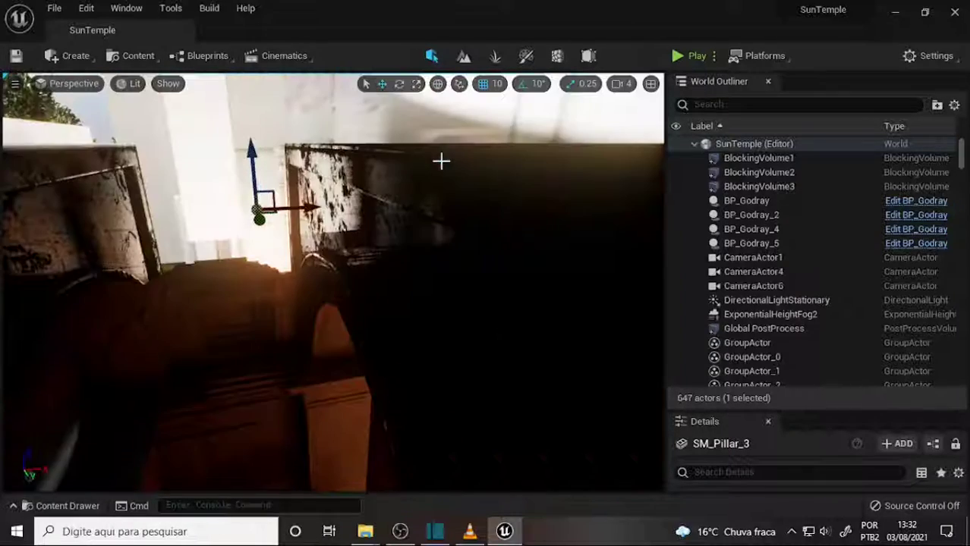
mouse_move(439, 160)
left_mouse_down("alt")
mouse_move(395, 174)
mouse_move(434, 138)
mouse_move(368, 118)
left_mouse_up("alt")
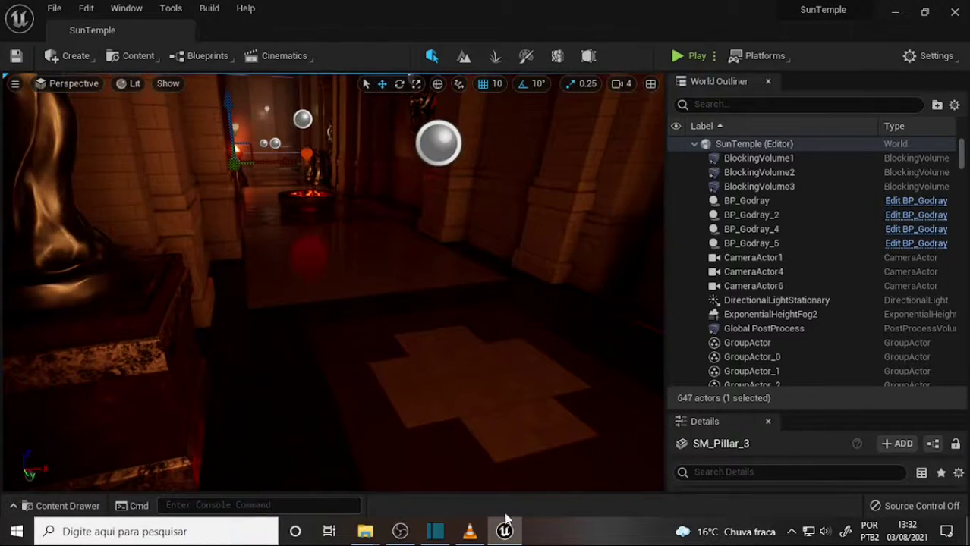
key("f")
scroll(465, 260, "down", 5)
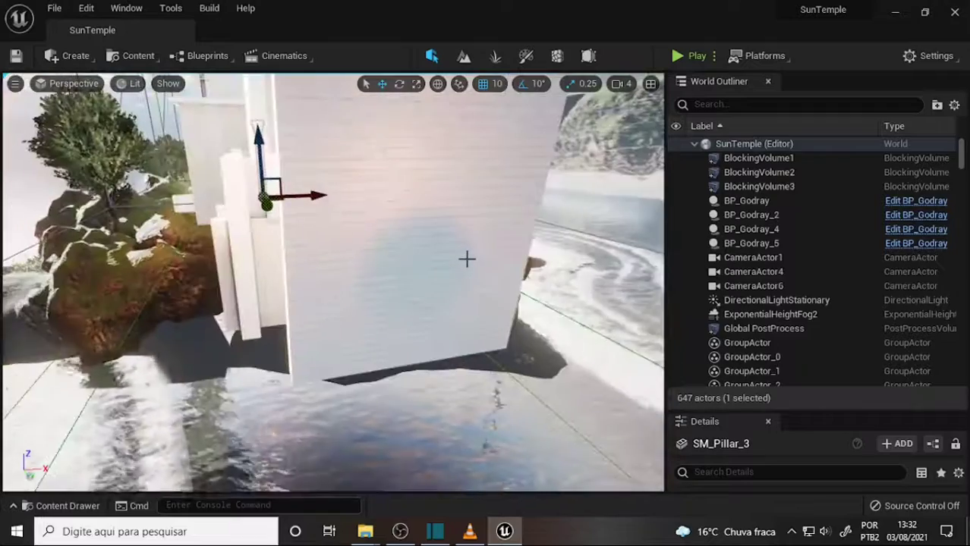
scroll(420, 253, "down", 3)
mouse_move(398, 259)
left_mouse_down("alt")
mouse_move(426, 263)
mouse_move(450, 281)
left_mouse_up("alt")
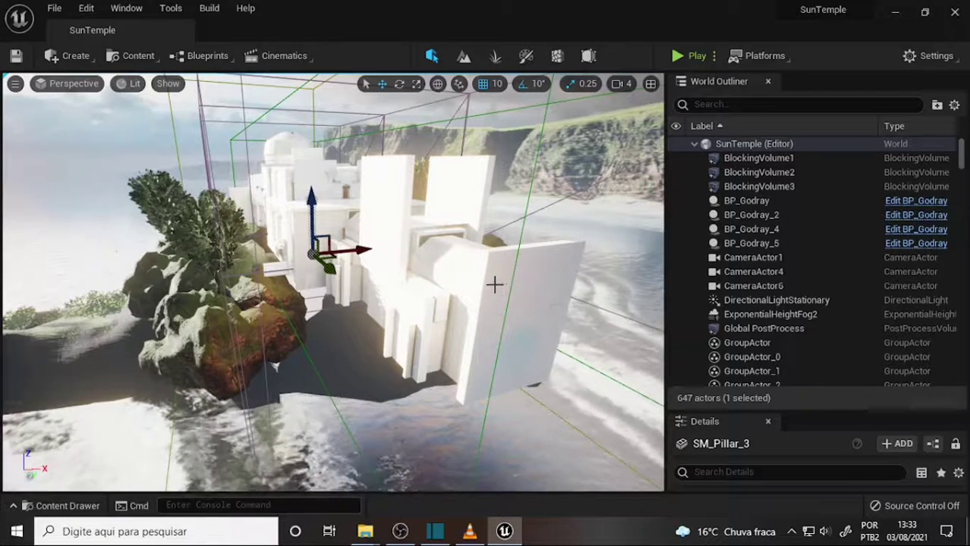
mouse_move(494, 282)
left_mouse_down("alt")
mouse_move(524, 287)
mouse_move(486, 296)
left_mouse_up("alt")
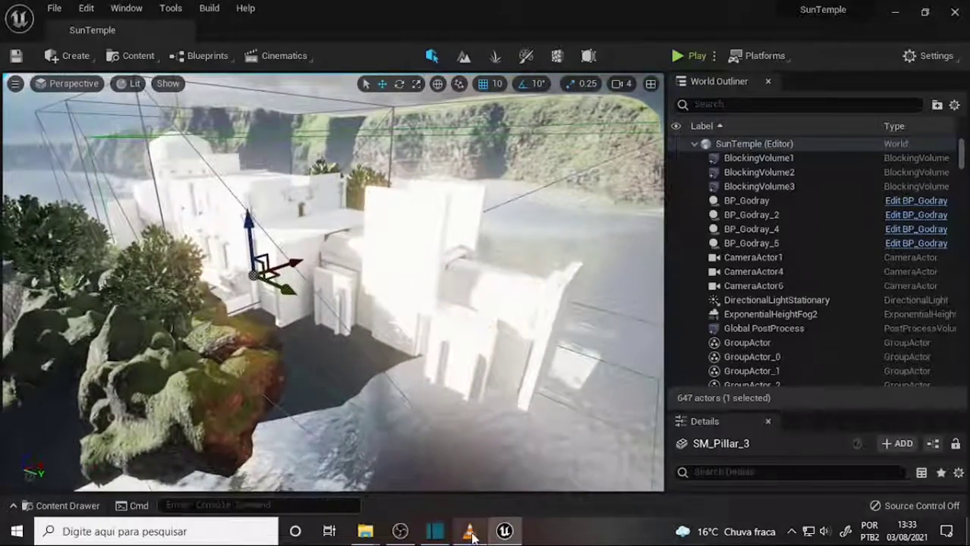
left_click(469, 531)
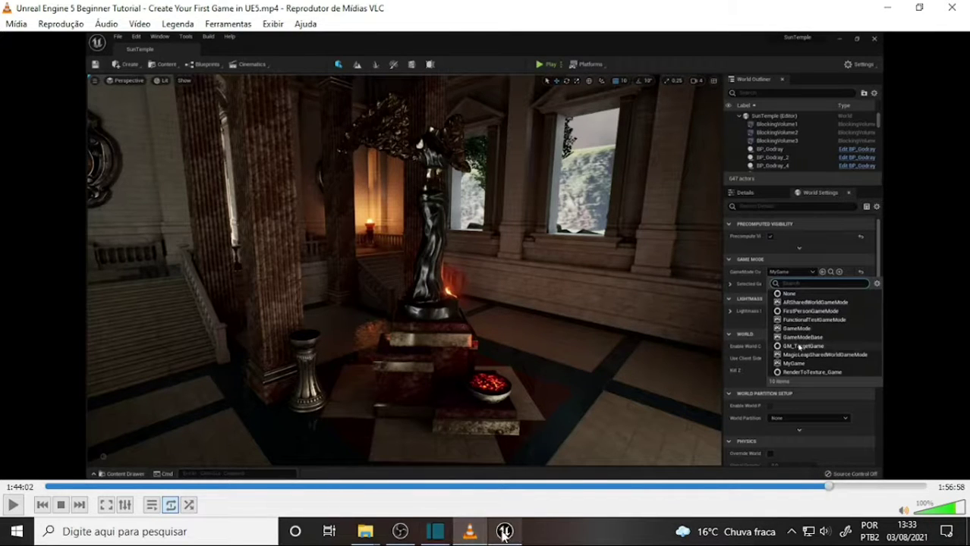
left_click(498, 470)
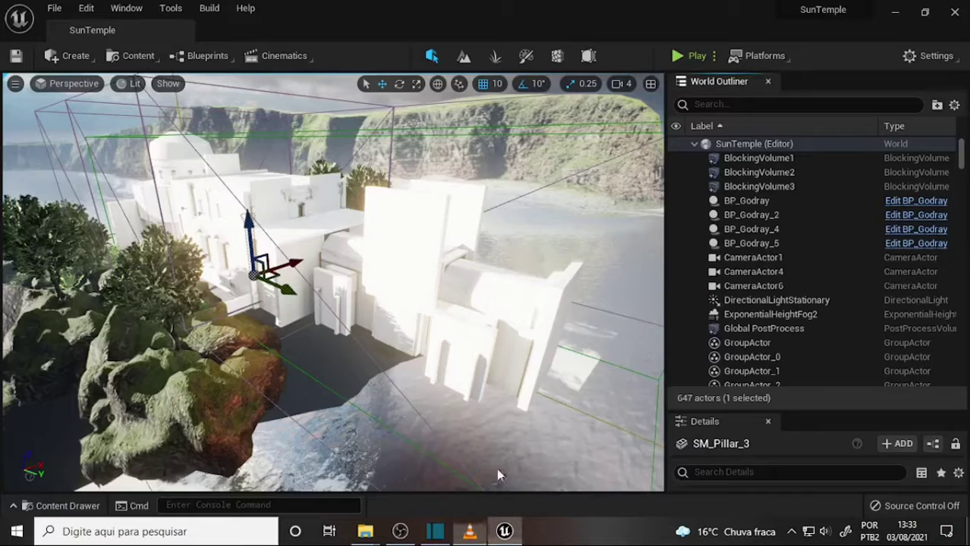
Step: Look over the Build options without changes, then zoom the view in toward the temple interior
left_click(209, 8)
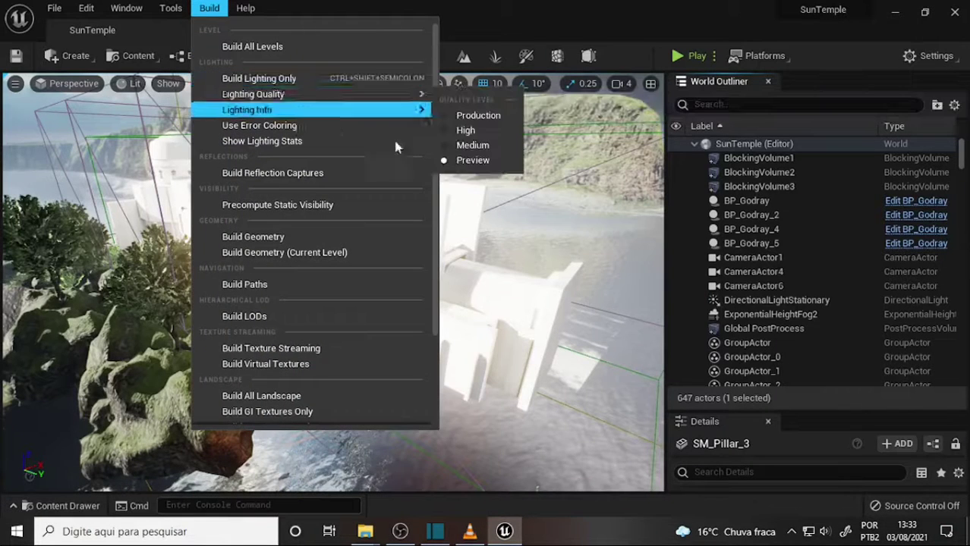
left_click(554, 281)
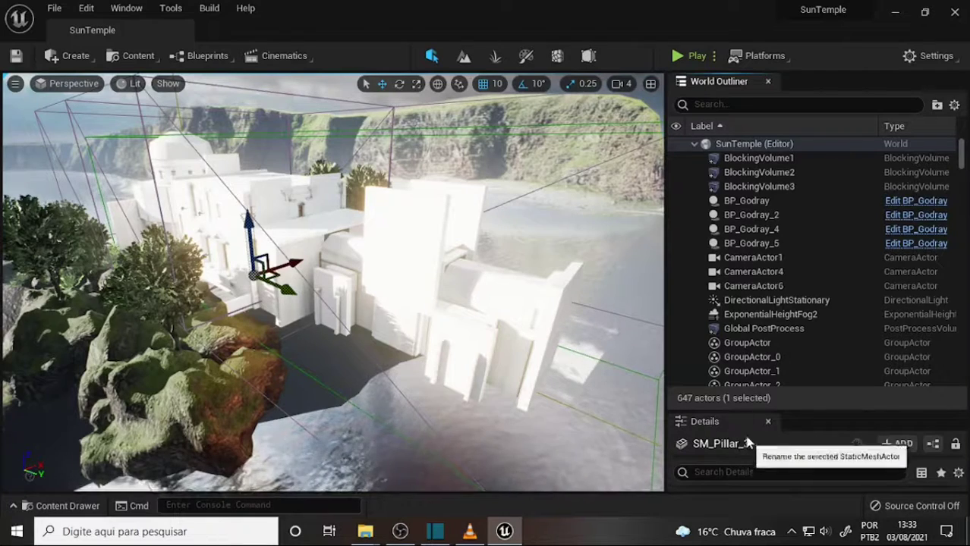
mouse_move(441, 257)
right_mouse_down()
mouse_move(498, 258)
mouse_move(499, 191)
right_mouse_up()
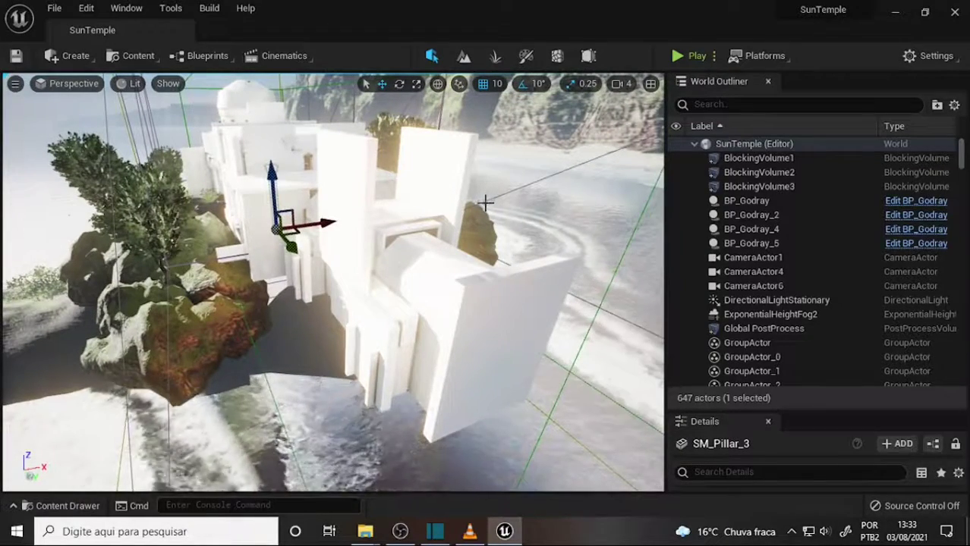
scroll(486, 201, "up", 4)
scroll(486, 201, "up", 4)
scroll(486, 203, "up", 2)
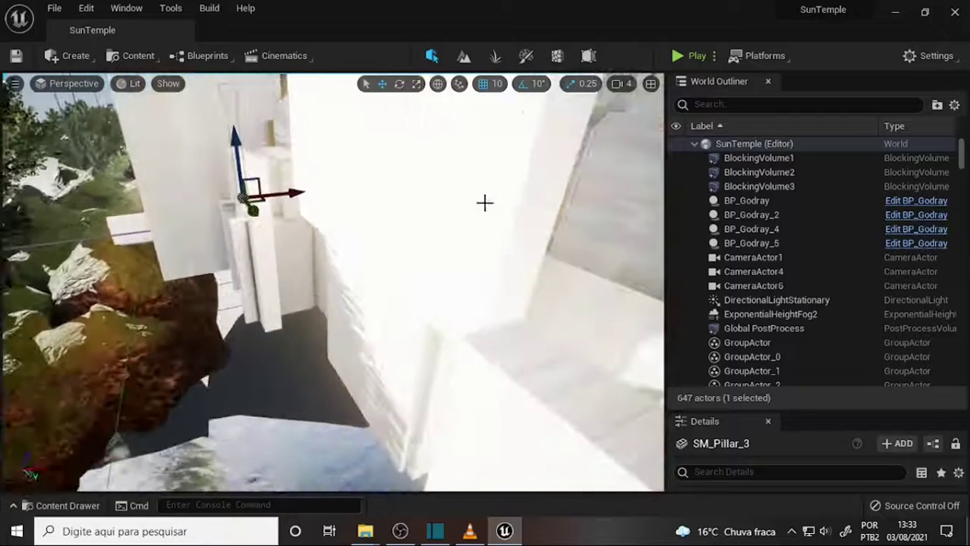
scroll(485, 201, "up", 2)
scroll(480, 201, "up", 2)
scroll(480, 202, "up", 2)
scroll(481, 201, "up", 2)
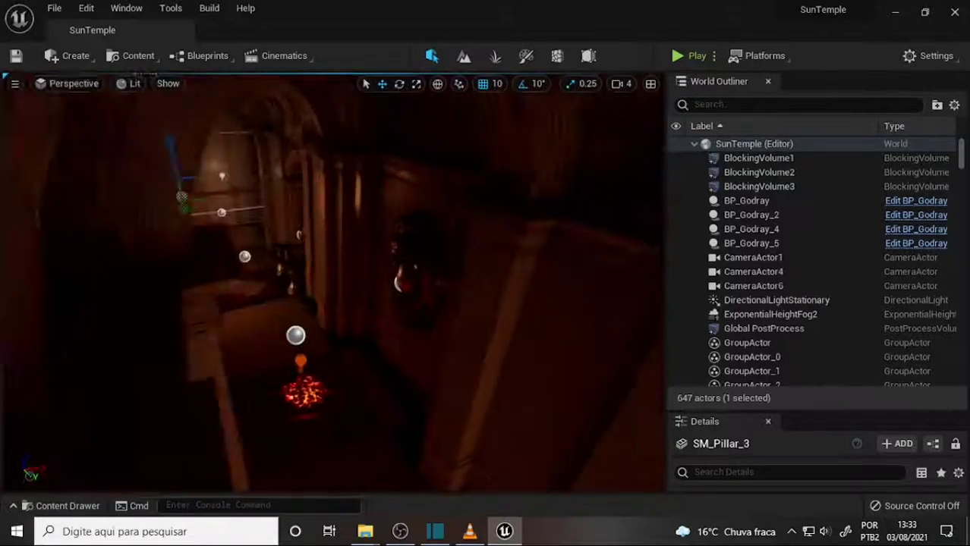
scroll(481, 201, "down", 2)
scroll(480, 202, "up", 1)
scroll(481, 201, "up", 2)
scroll(465, 197, "up", 2)
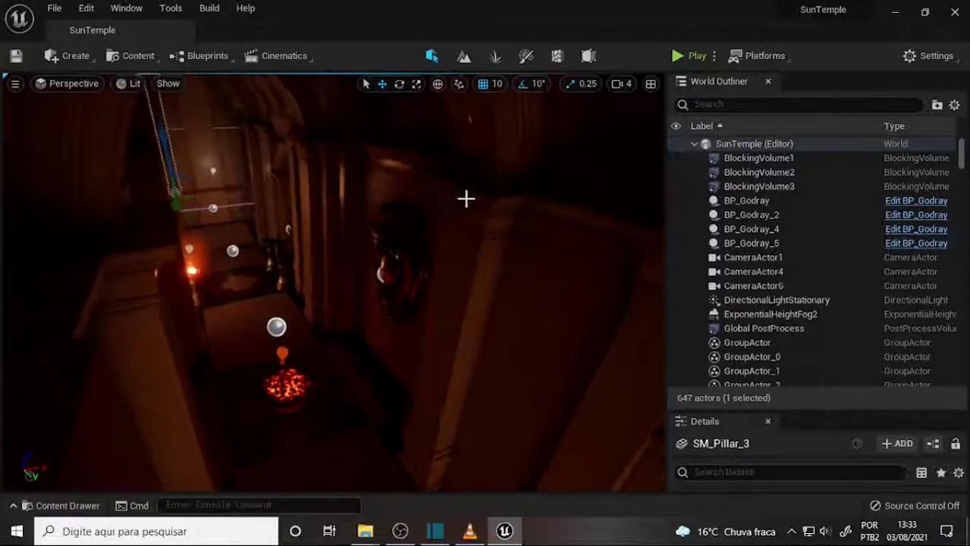
Step: Fly the view back out of the wall and along the corridor toward SM_Pillar_3
mouse_move(437, 195)
right_mouse_down()
mouse_move(434, 228)
mouse_move(404, 210)
right_mouse_up()
scroll(431, 223, "up", 3)
scroll(431, 223, "down", 3)
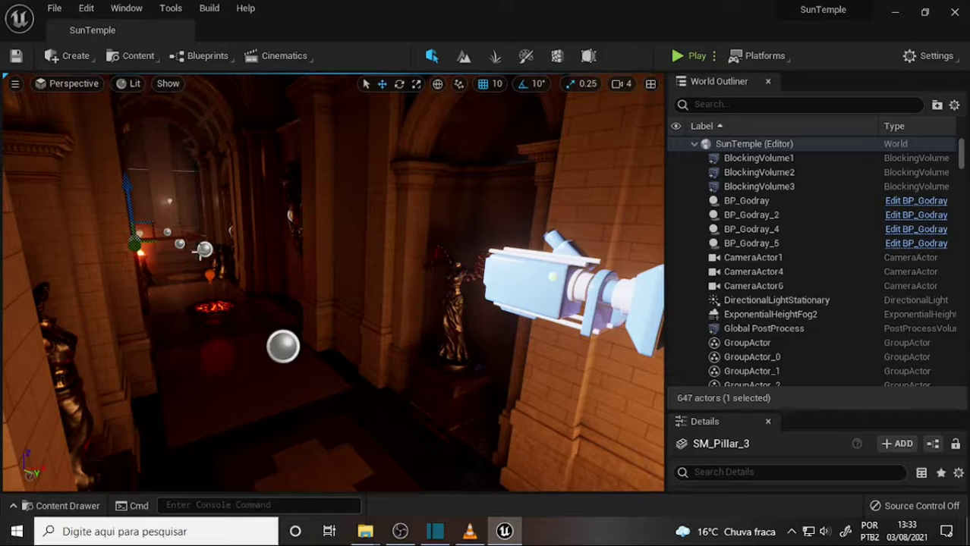
scroll(434, 237, "up", 3)
scroll(434, 238, "up", 2)
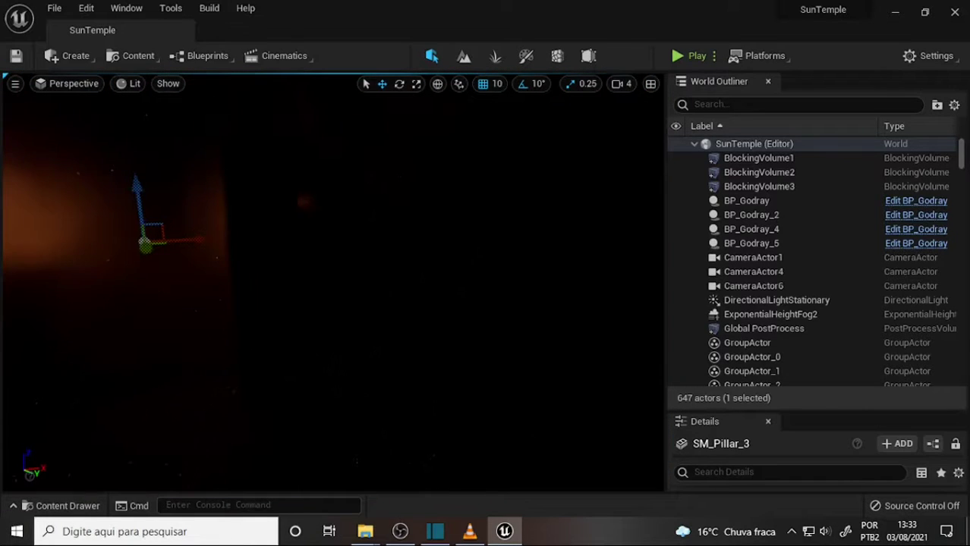
right_click_drag(434, 237, 453, 240)
scroll(436, 234, "down", 3)
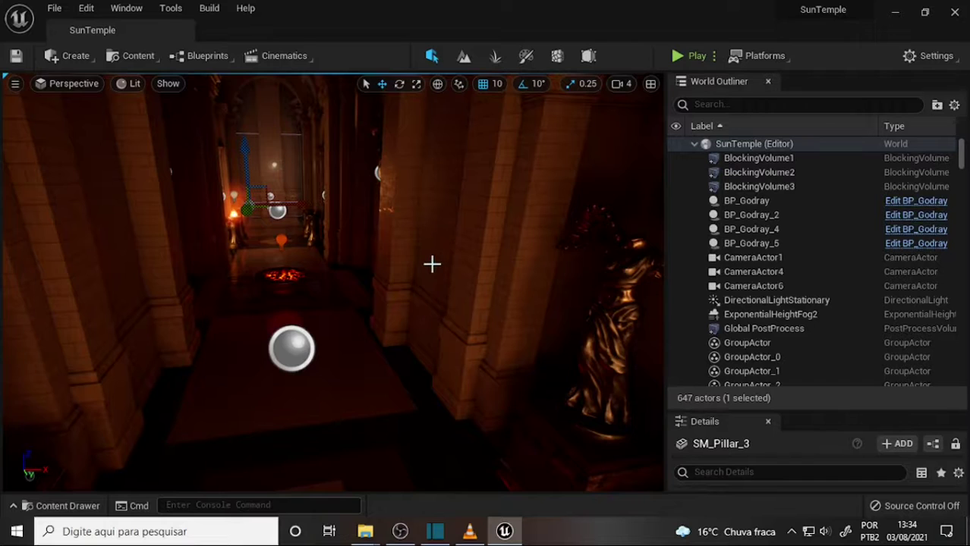
right_click_drag(431, 264, 431, 265)
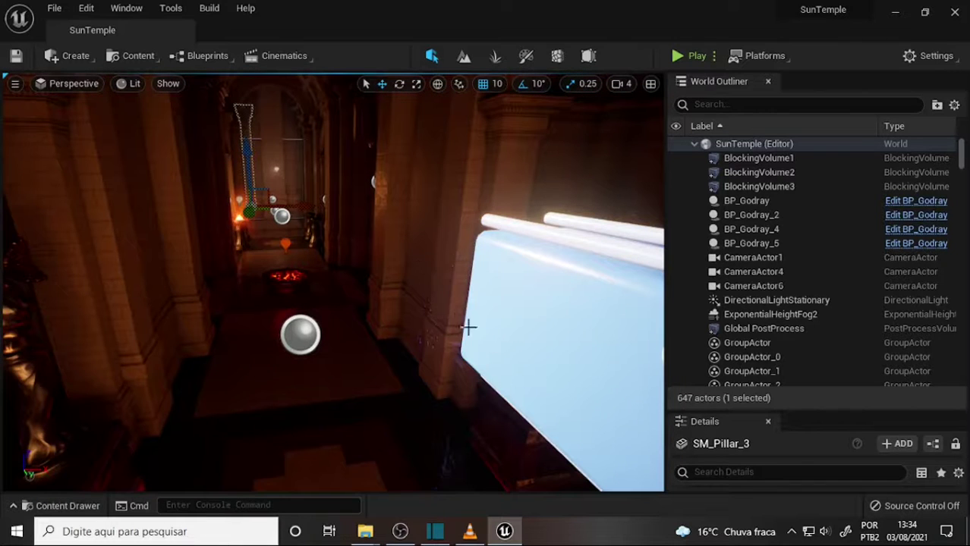
mouse_move(470, 533)
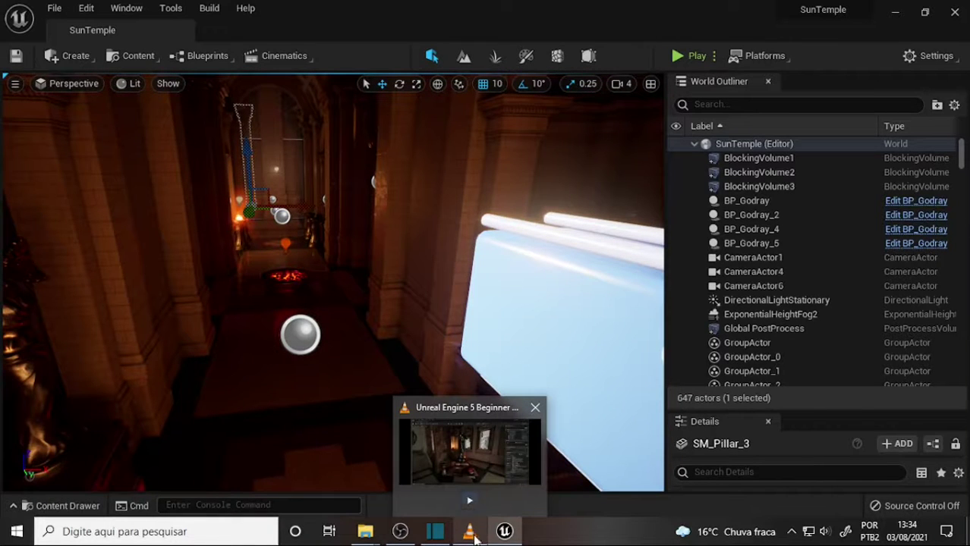
left_click(400, 531)
scroll(584, 243, "down", 10)
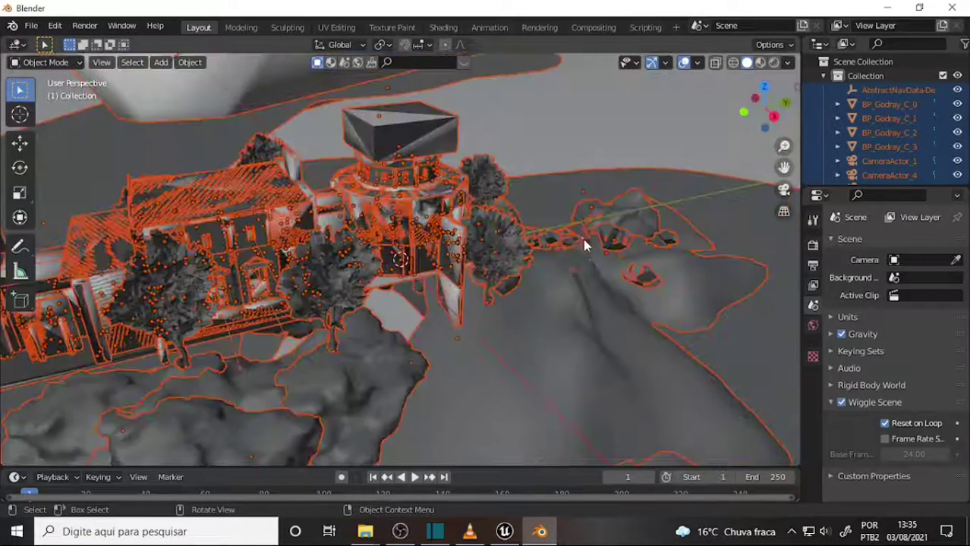
scroll(581, 241, "up", 3)
scroll(581, 243, "up", 3)
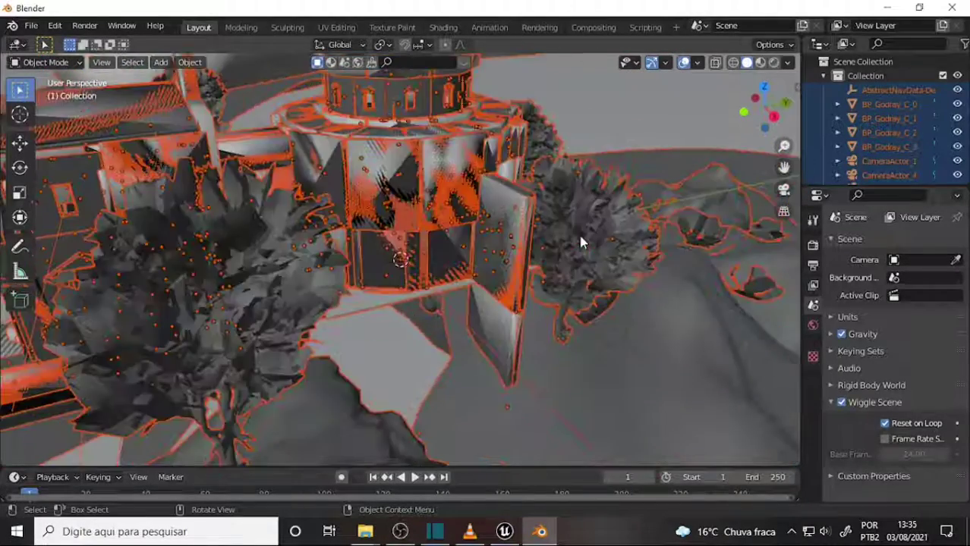
scroll(581, 243, "down", 5)
right_click(561, 241)
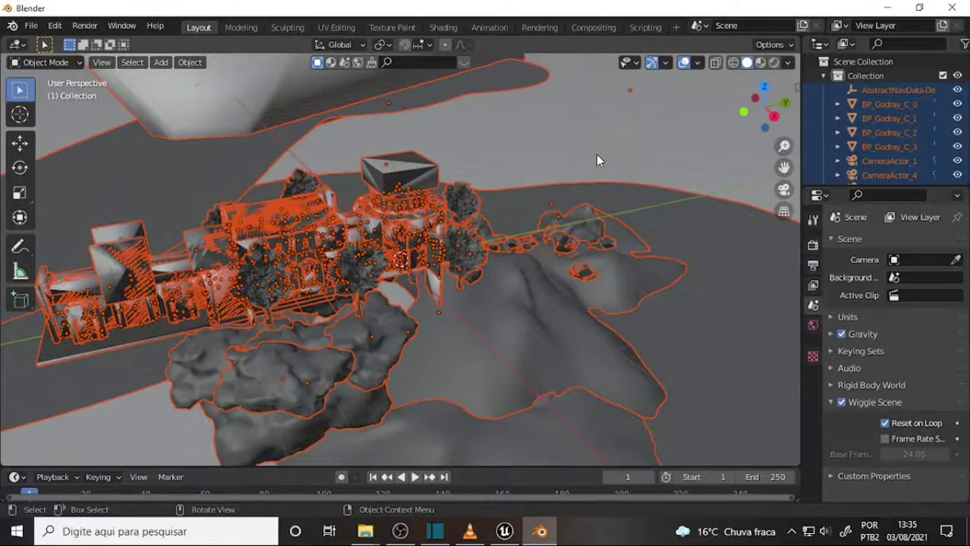
mouse_move(597, 155)
middle_mouse_down()
mouse_move(226, 137)
mouse_move(484, 131)
middle_mouse_up()
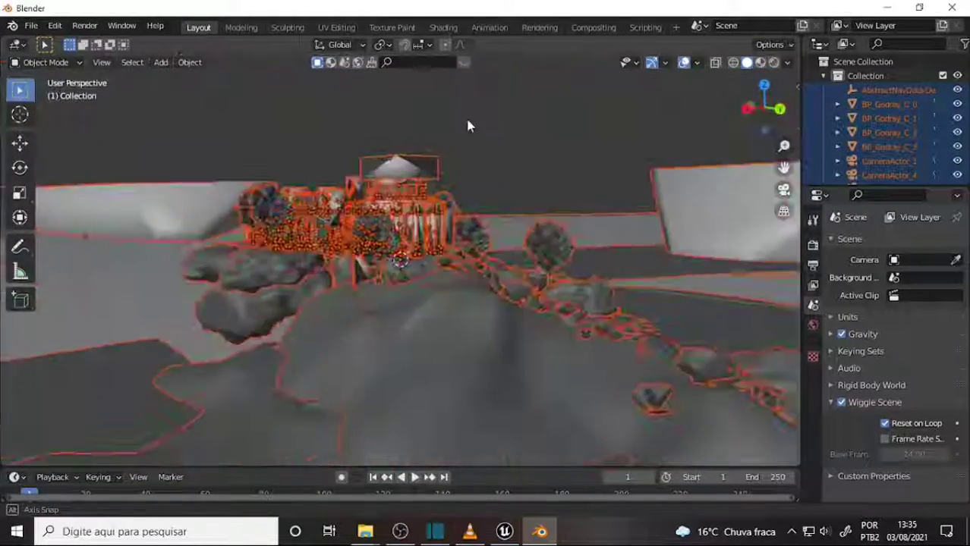
scroll(490, 129, "up", 5)
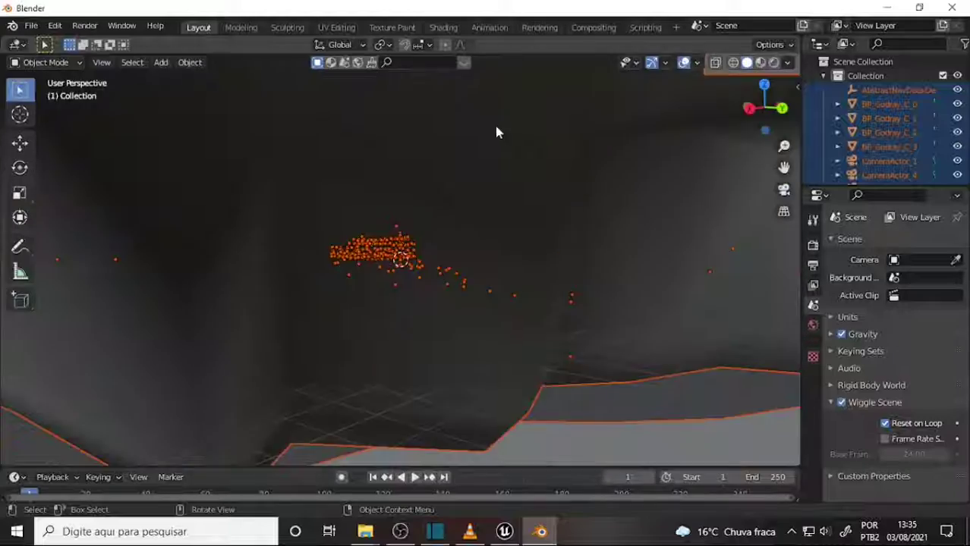
scroll(486, 131, "down", 5)
mouse_move(483, 130)
middle_mouse_down()
mouse_move(486, 216)
mouse_move(534, 210)
middle_mouse_up()
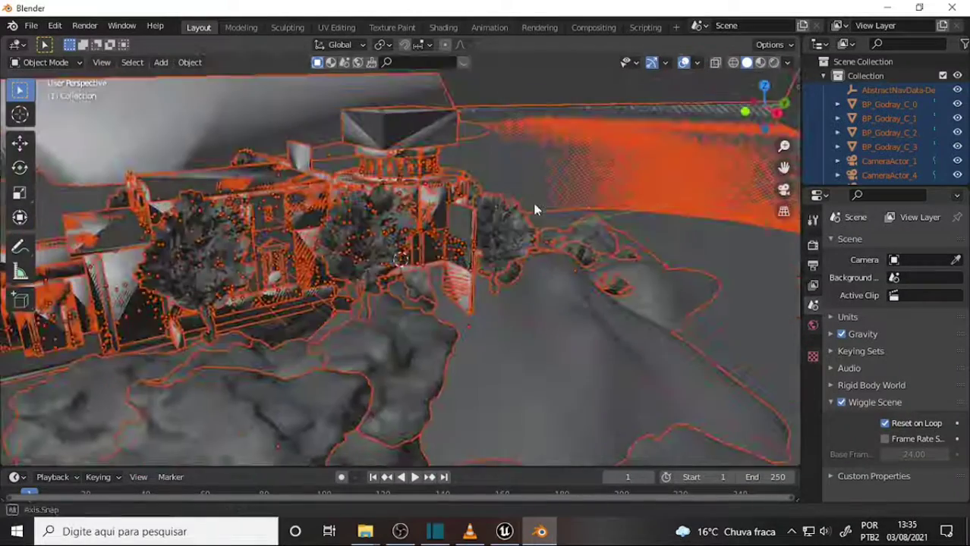
Step: Frame SM_Pillar_3 in the Unreal viewport and fly the view around it
left_click(504, 533)
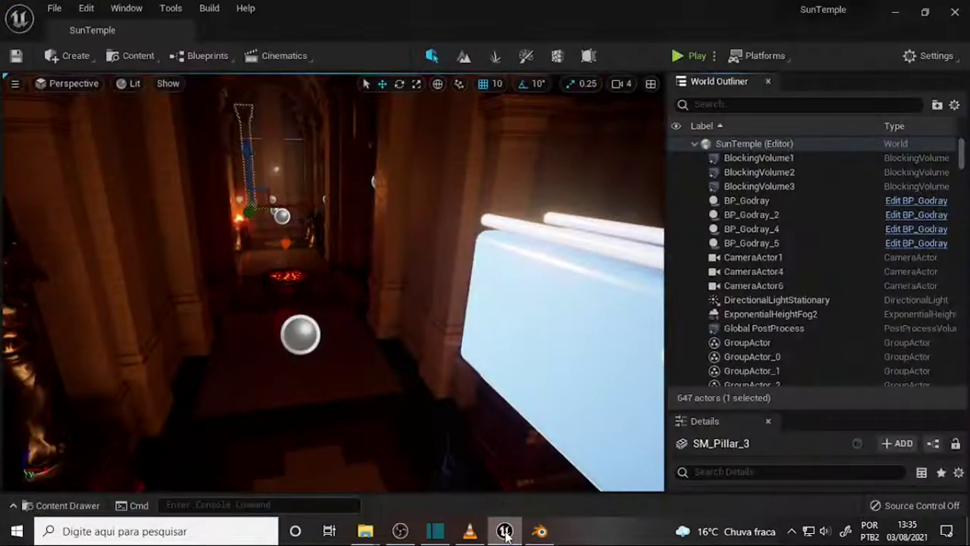
key("f")
scroll(378, 277, "down", 5)
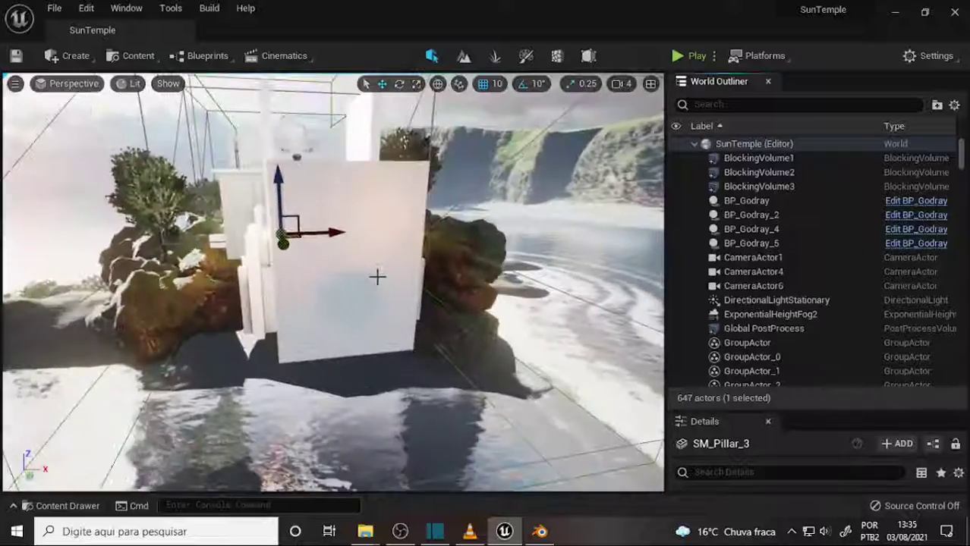
right_click_drag(379, 278, 394, 273)
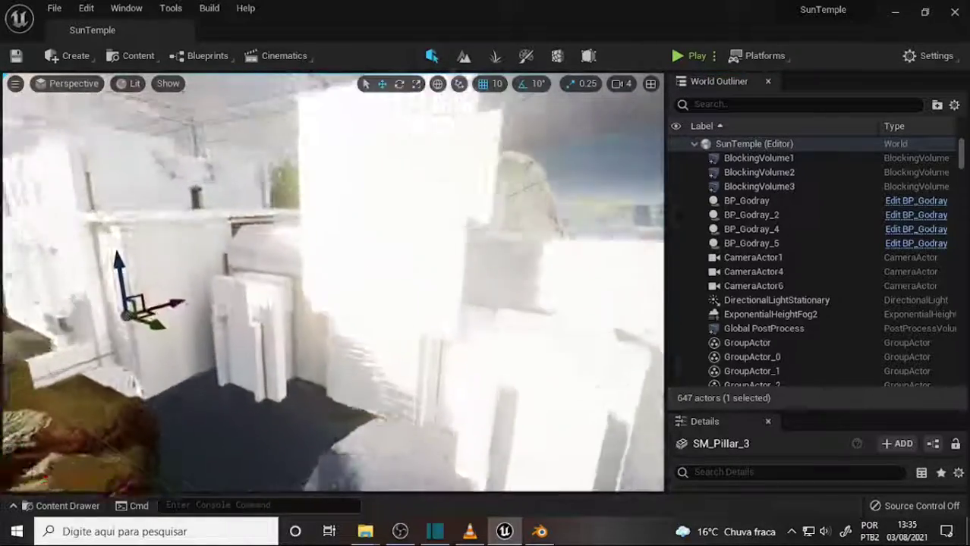
right_click_drag(529, 463, 529, 464)
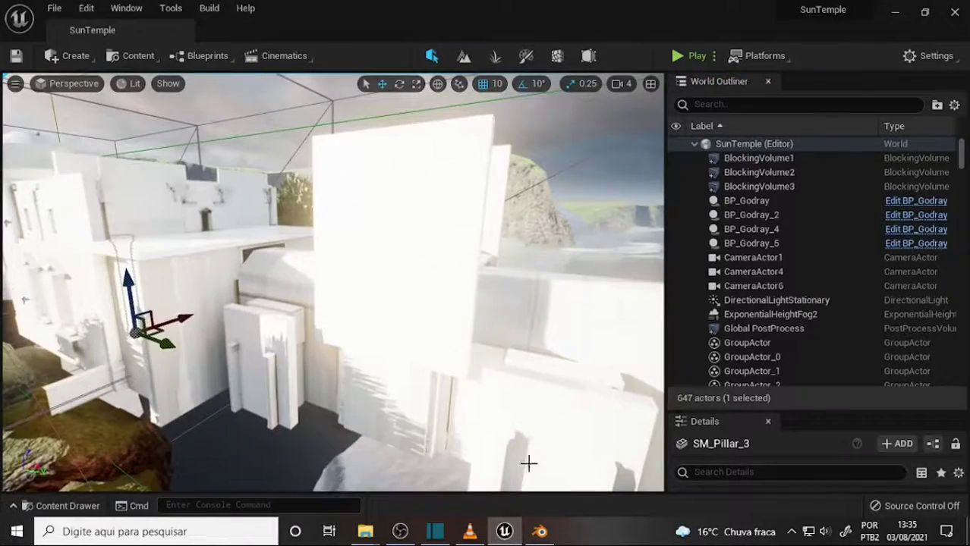
Step: Switch to Blender and orbit around the imported Sun Temple scene
left_click(539, 531)
scroll(536, 224, "up", 3)
scroll(537, 225, "down", 3)
middle_click_drag(536, 225, 613, 185)
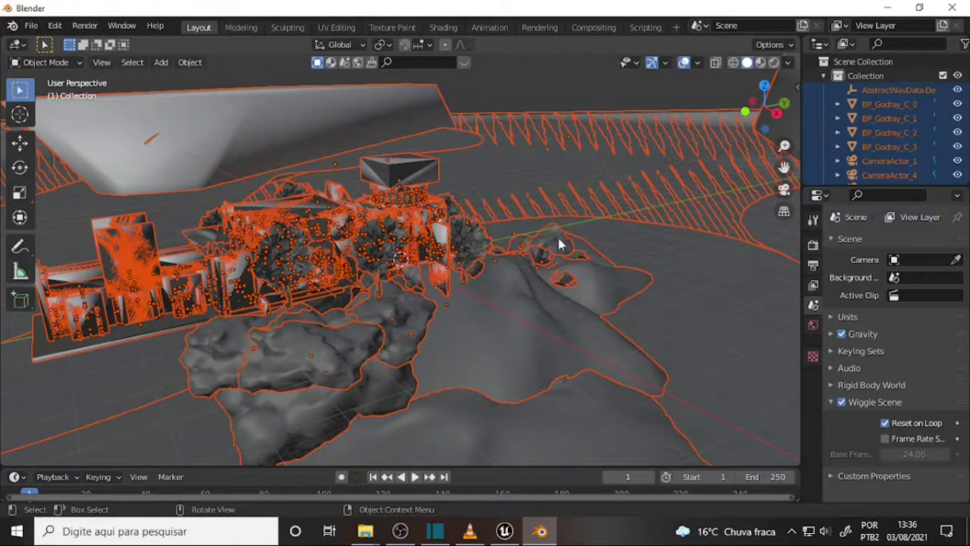
Step: Switch the viewport to Material Preview and select the SM_RockTerrain_5 rock
key("z")
left_click(549, 334)
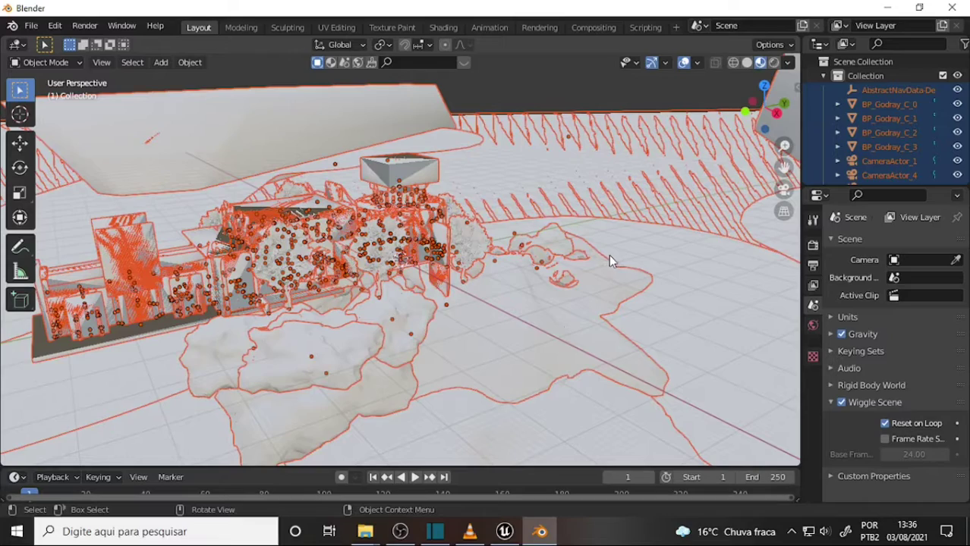
left_click(664, 234)
right_click(664, 233)
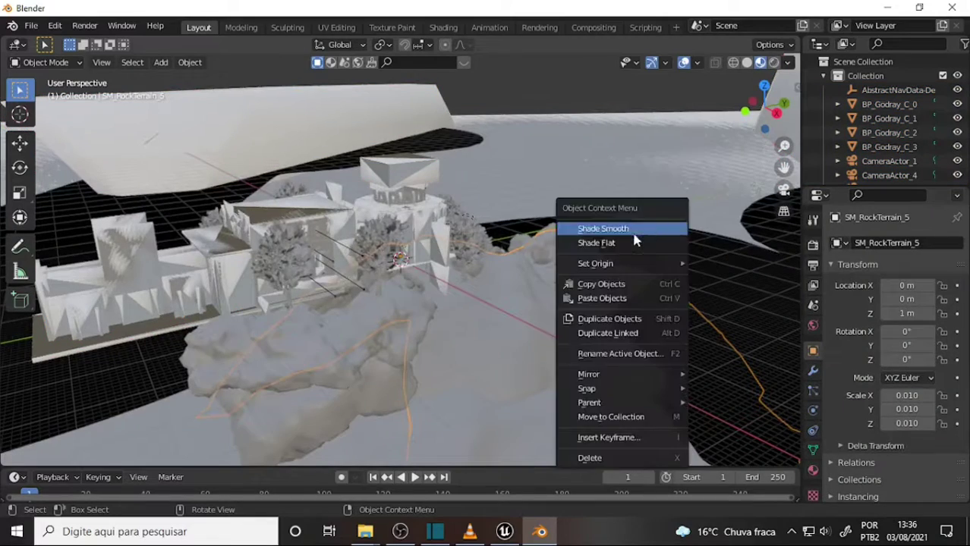
Step: Apply Shade Smooth to the SM_RockTerrain_5 rock terrain
mouse_move(584, 112)
middle_mouse_down()
mouse_move(692, 130)
mouse_move(563, 98)
mouse_move(573, 97)
middle_mouse_up()
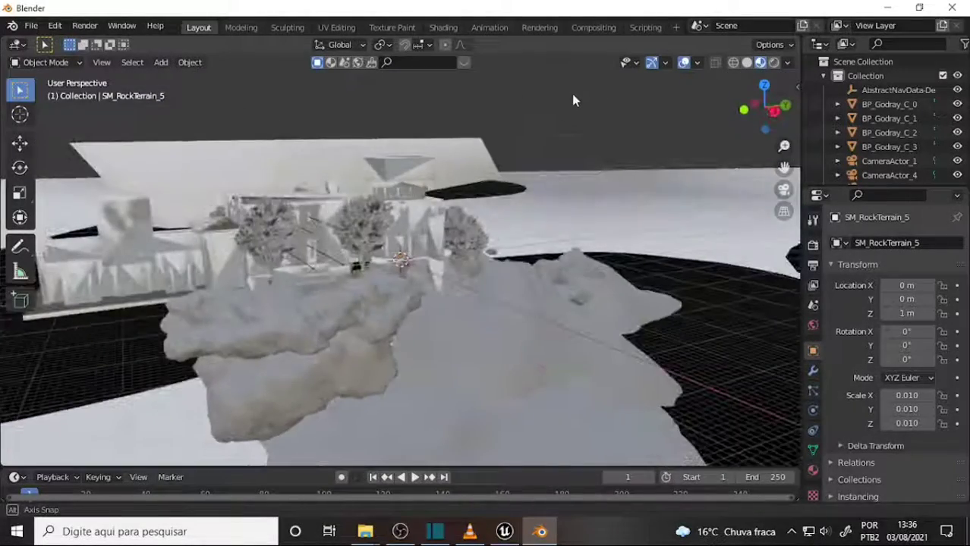
scroll(647, 179, "up", 2)
scroll(647, 179, "up", 2)
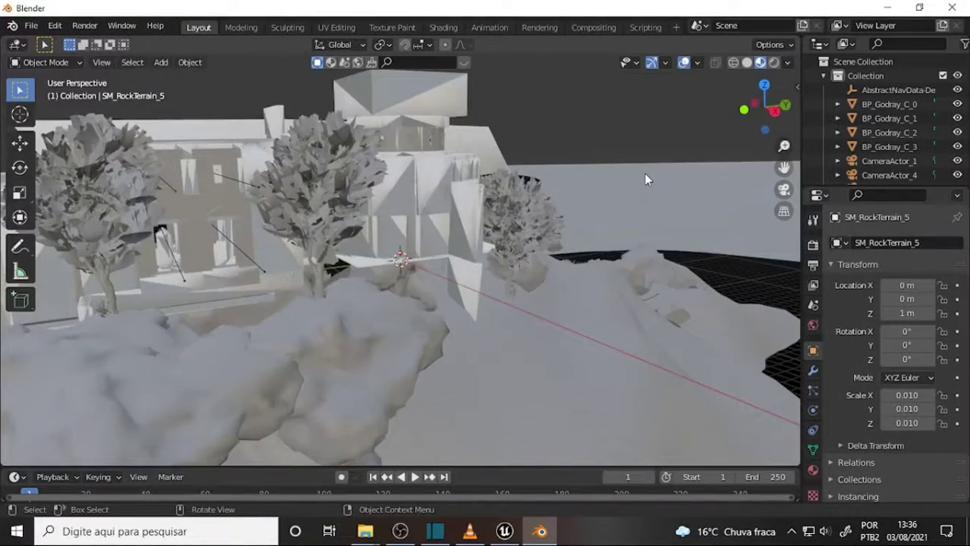
mouse_move(646, 179)
middle_mouse_down()
mouse_move(652, 198)
mouse_move(545, 179)
middle_mouse_up()
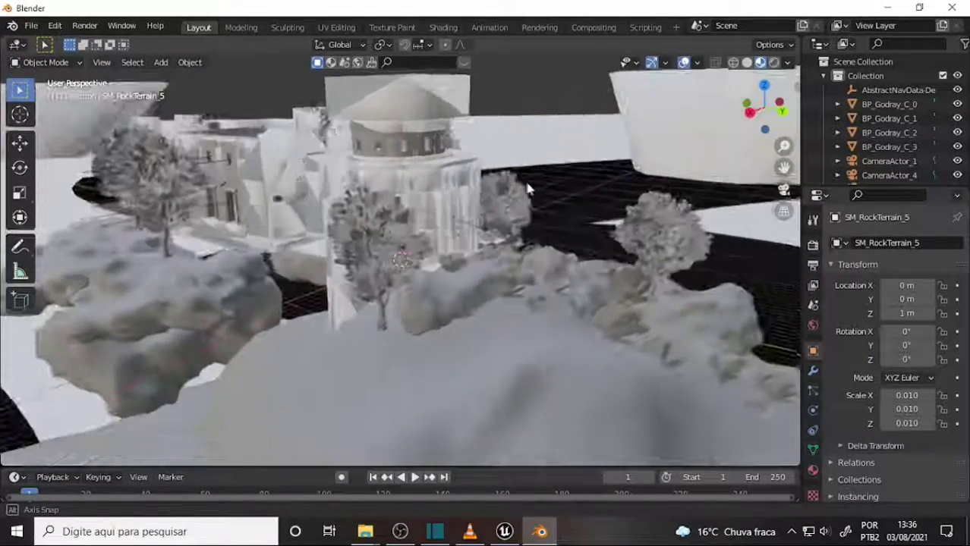
mouse_move(544, 179)
middle_mouse_down()
mouse_move(542, 200)
mouse_move(58, 207)
middle_mouse_up()
scroll(542, 199, "down", 3)
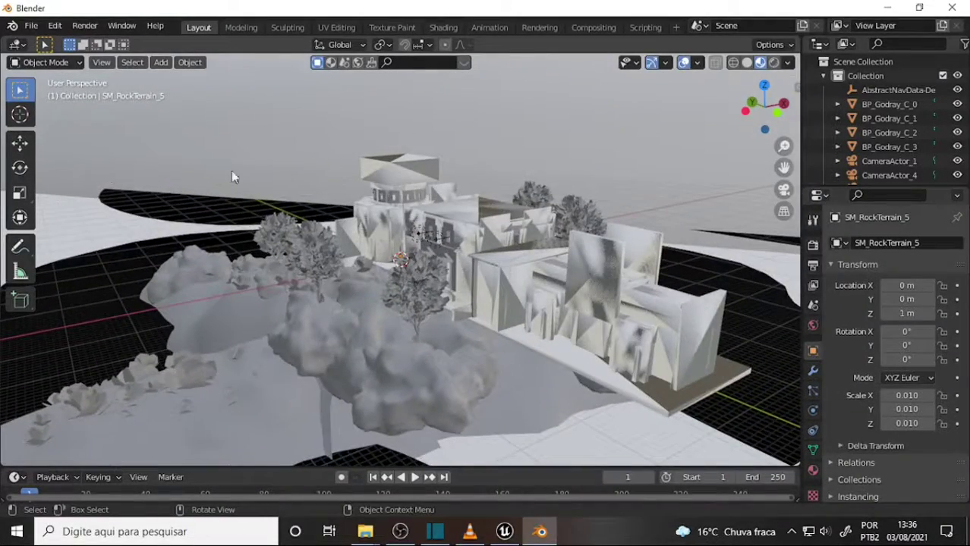
scroll(233, 177, "up", 2)
scroll(464, 154, "down", 2)
scroll(464, 154, "down", 3)
mouse_move(501, 173)
middle_mouse_down()
mouse_move(574, 243)
mouse_move(550, 209)
mouse_move(576, 225)
mouse_move(664, 164)
middle_mouse_up()
right_click(665, 164)
left_click(566, 166)
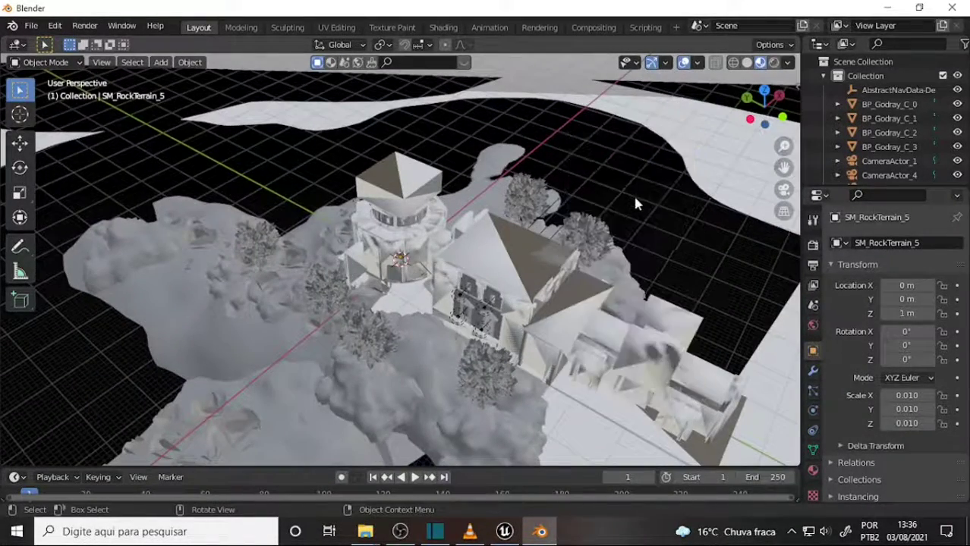
Step: Orbit to a frontal view of the building and widen the outliner and properties panels
mouse_move(636, 204)
middle_mouse_down()
mouse_move(616, 184)
mouse_move(634, 188)
middle_mouse_up()
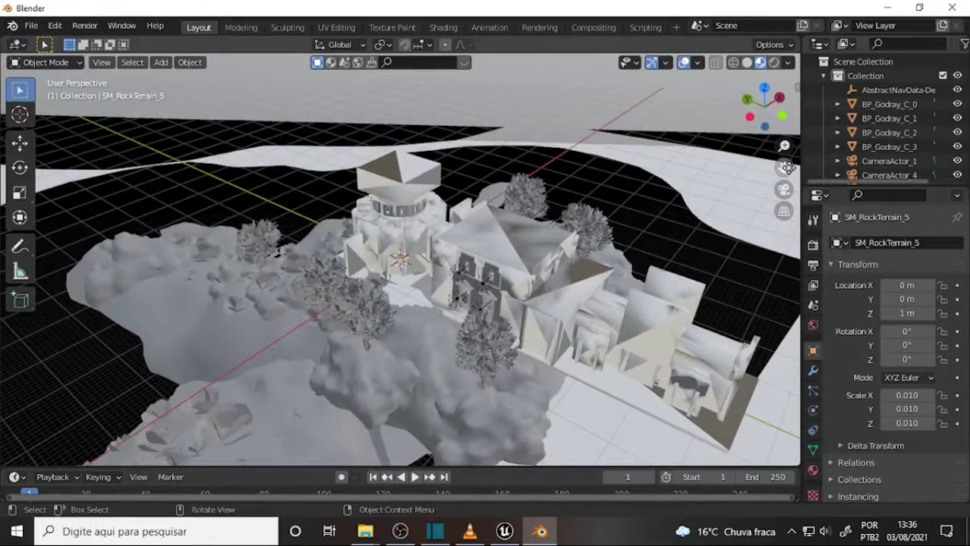
left_click_drag(787, 168, 638, 194)
scroll(638, 196, "up", 3)
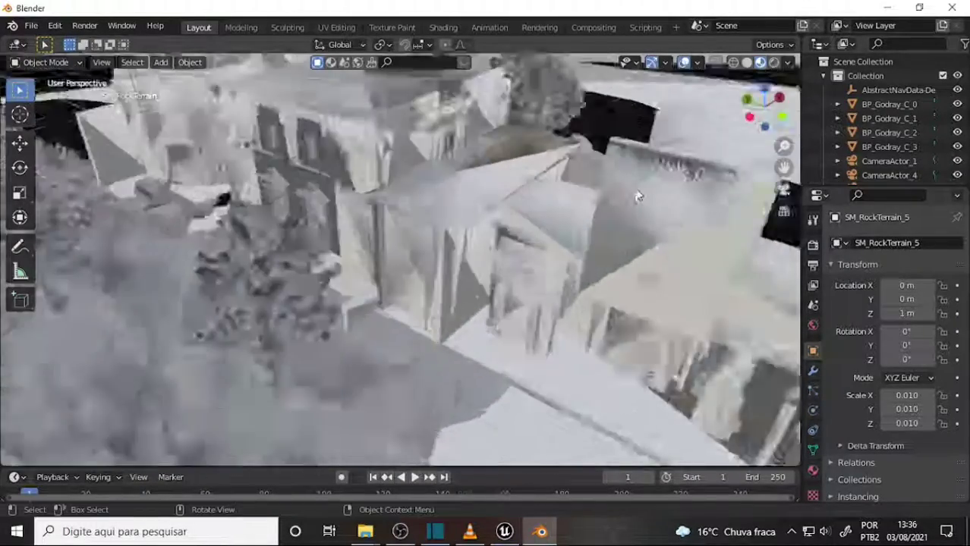
scroll(639, 194, "down", 3)
middle_click_drag(639, 191, 600, 188)
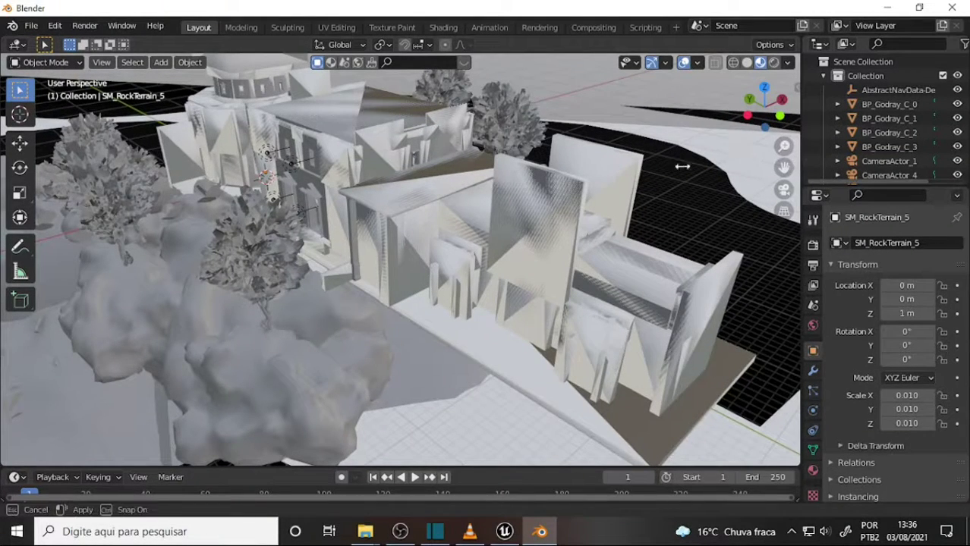
left_click_drag(682, 166, 720, 166)
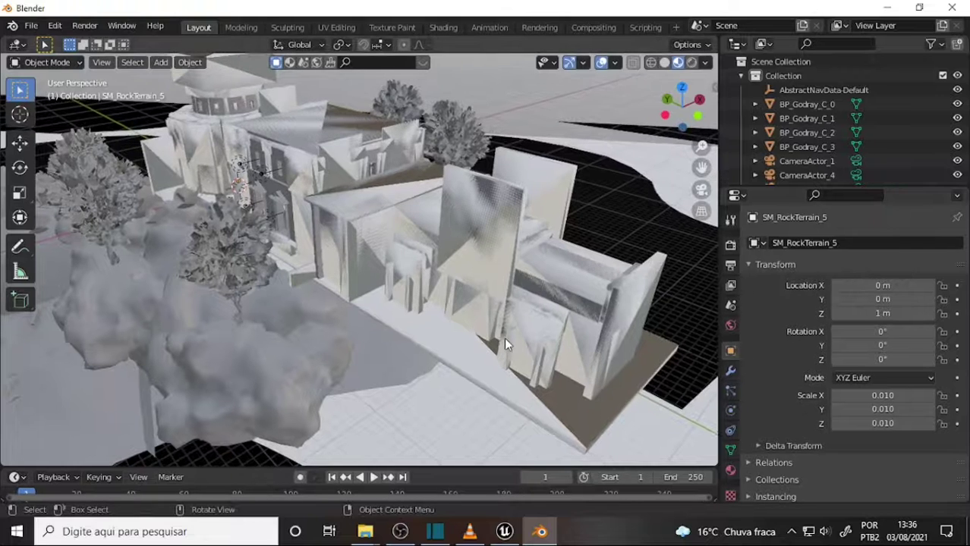